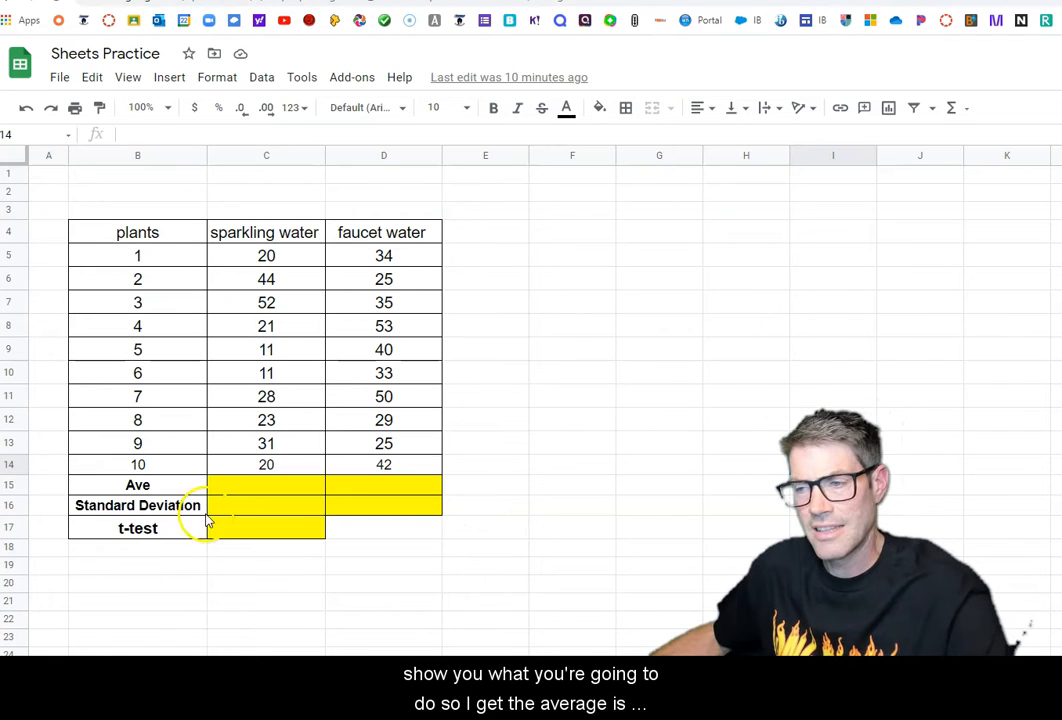
Calculate the sparkling water average in C15 with AVERAGE over C5:C14 and fill the formula across to D15 for faucet water
{"action": "left_click", "coordinate": [253, 489]}
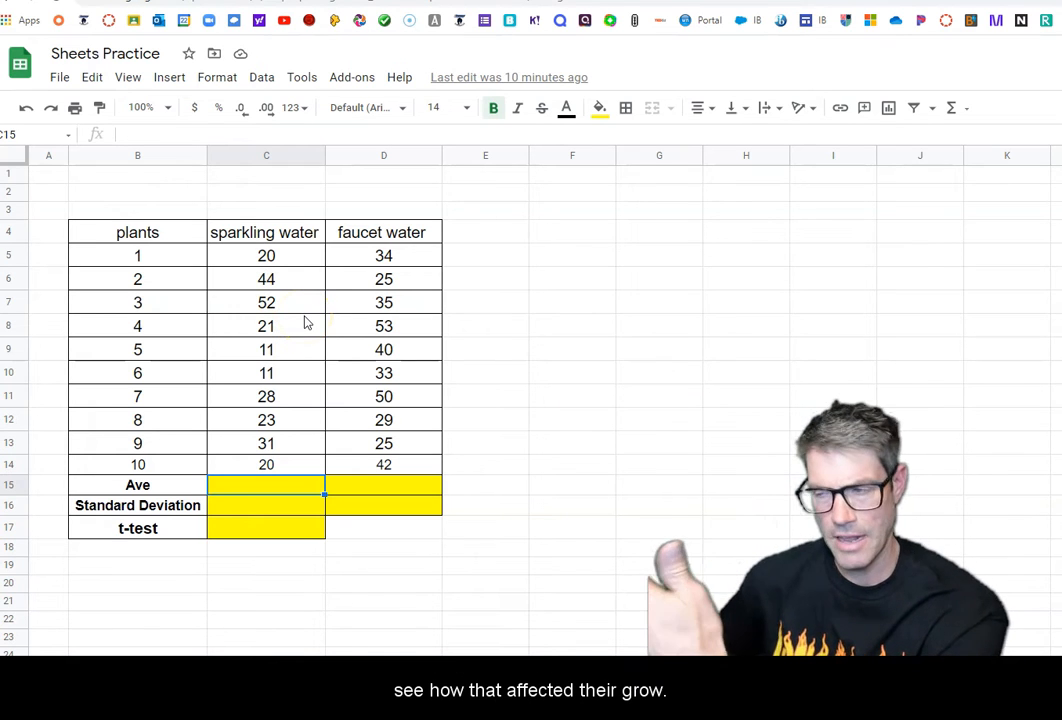
{"action": "left_click", "coordinate": [276, 486]}
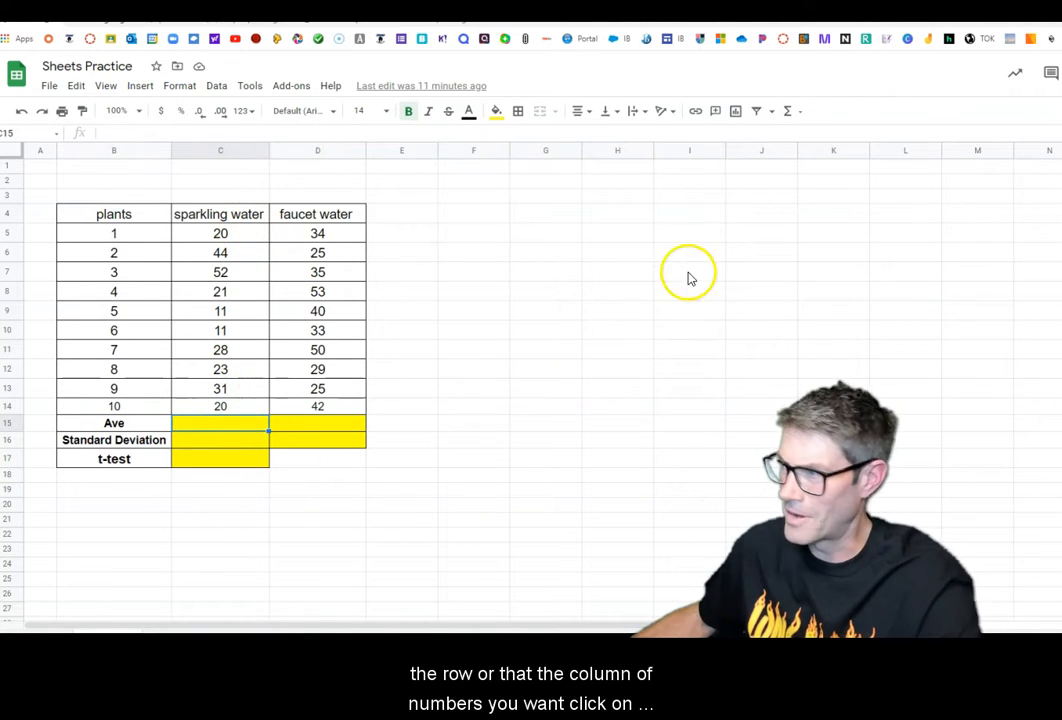
{"action": "left_click", "coordinate": [788, 114]}
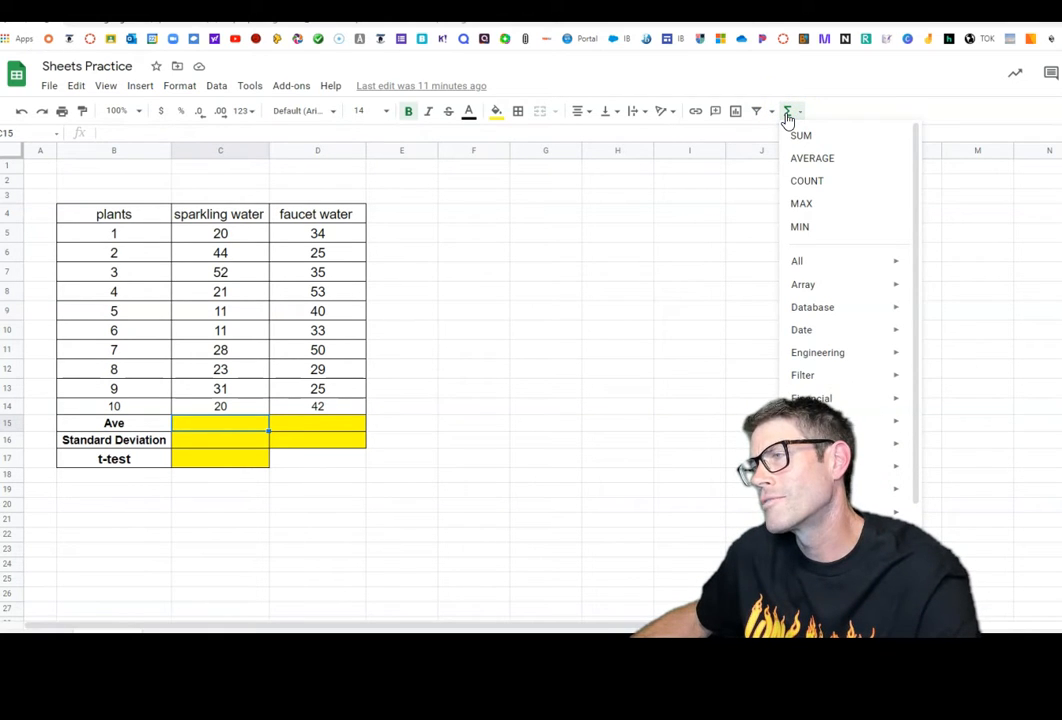
{"action": "left_click", "coordinate": [809, 160]}
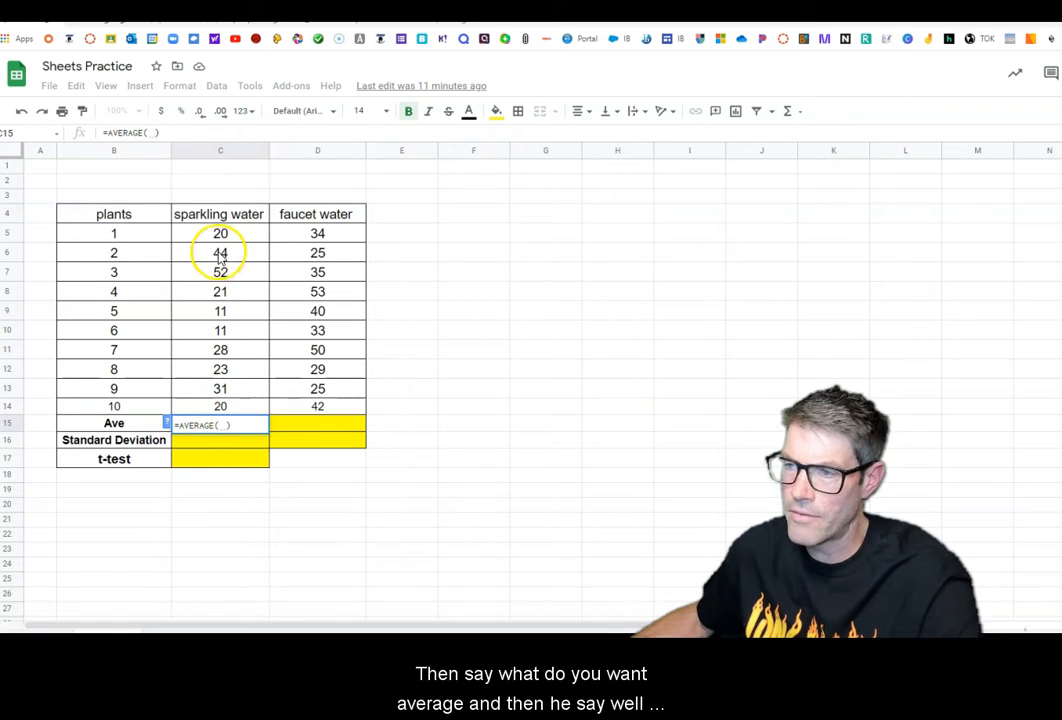
{"action": "left_click_drag", "start_coordinate": [220, 238], "coordinate": [229, 410]}
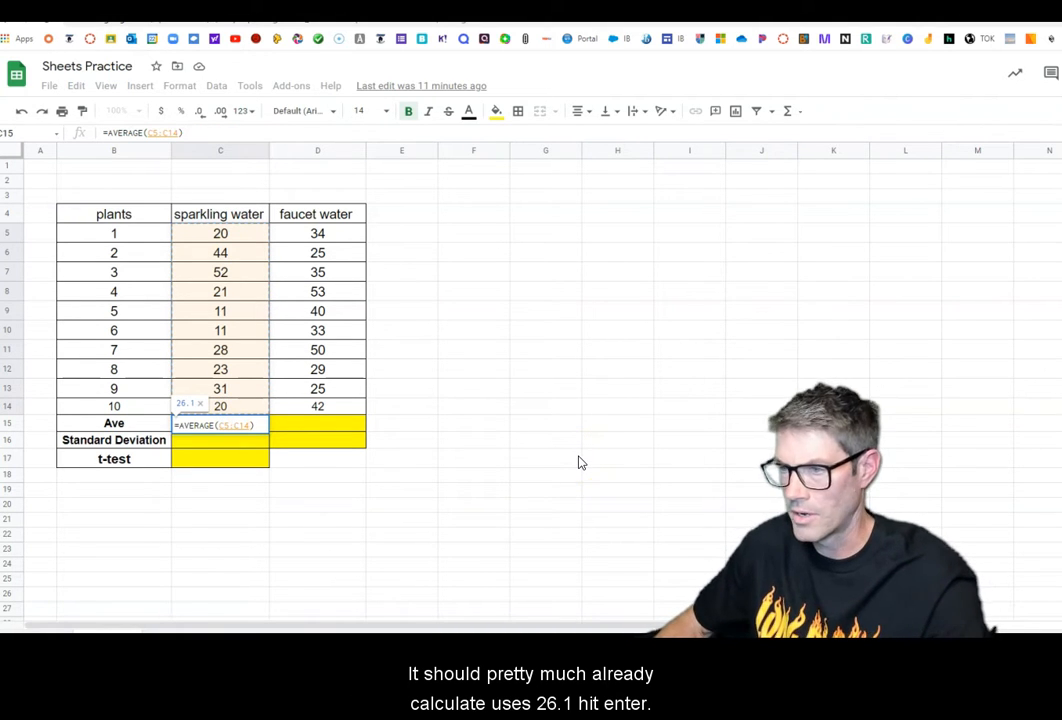
{"action": "key", "text": "Return"}
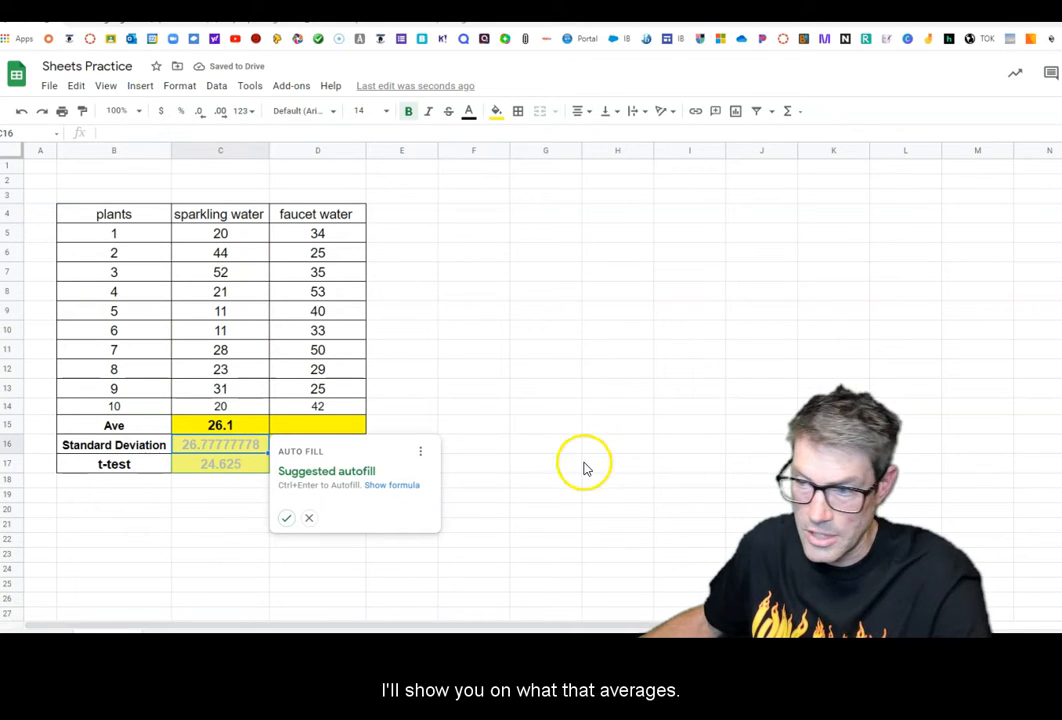
{"action": "left_click", "coordinate": [218, 430]}
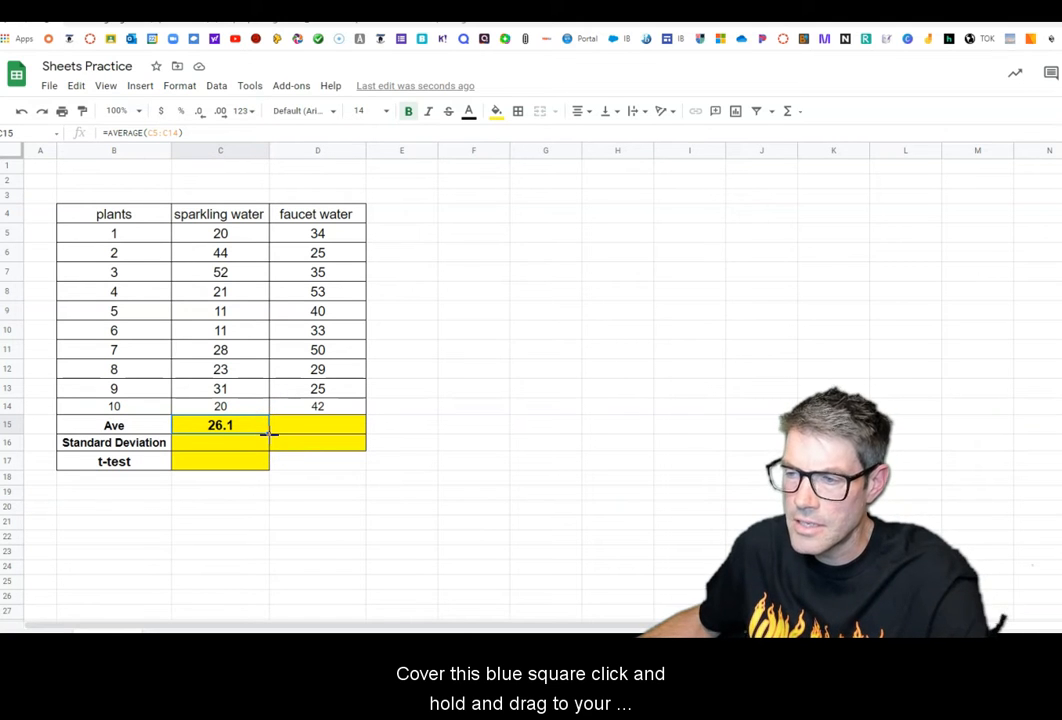
{"action": "left_click_drag", "start_coordinate": [268, 433], "coordinate": [332, 432]}
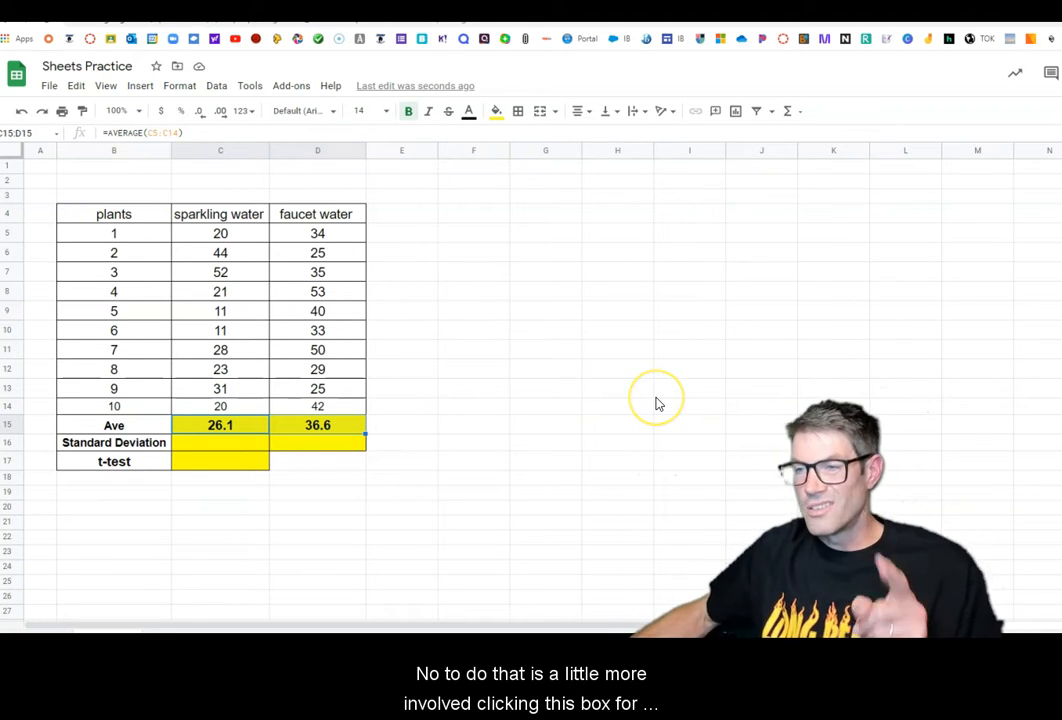
Calculate the sparkling water standard deviation in C16 using the statistical STDEV function over C5:C14
{"action": "left_click", "coordinate": [222, 443]}
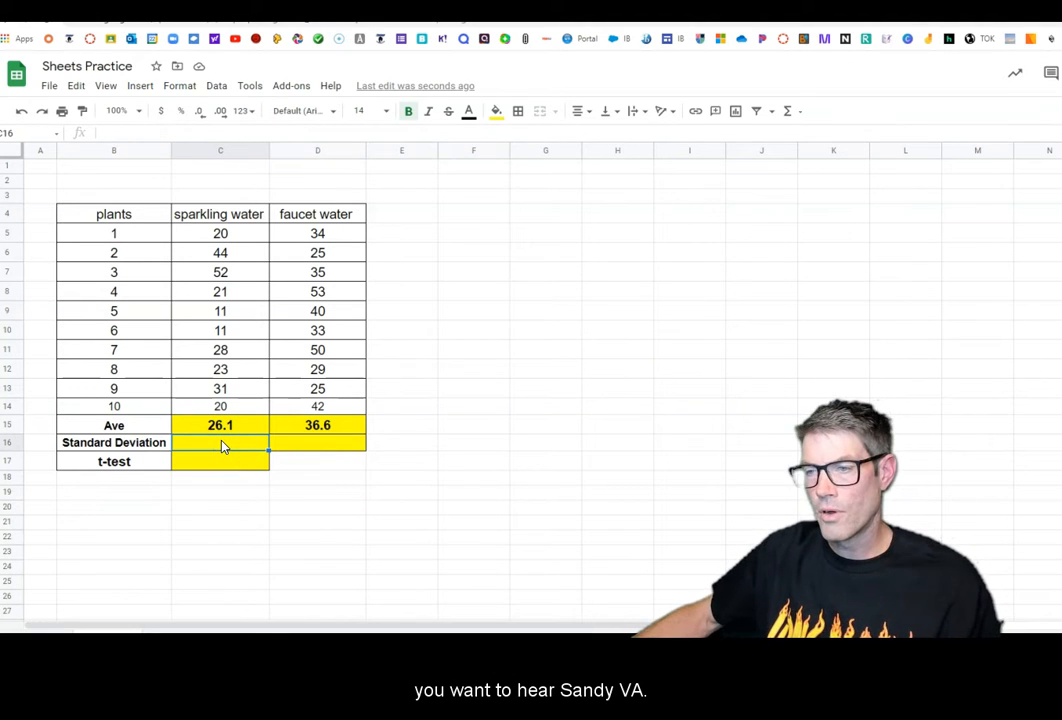
{"action": "left_click", "coordinate": [140, 88]}
{"action": "mouse_move", "coordinate": [193, 396]}
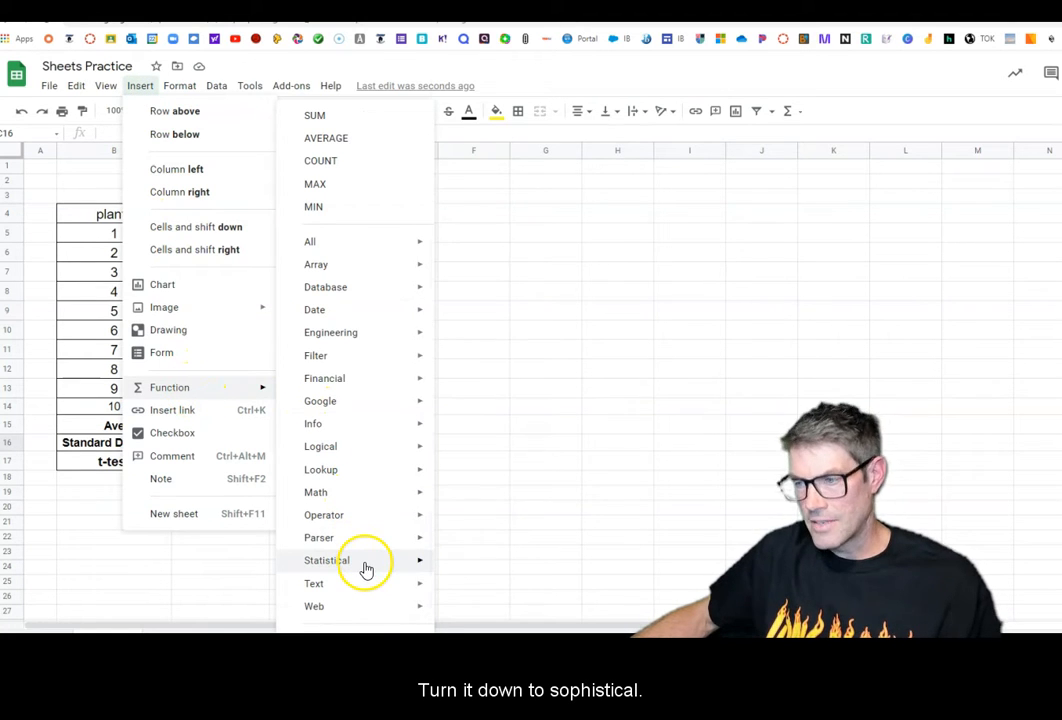
{"action": "mouse_move", "coordinate": [367, 569]}
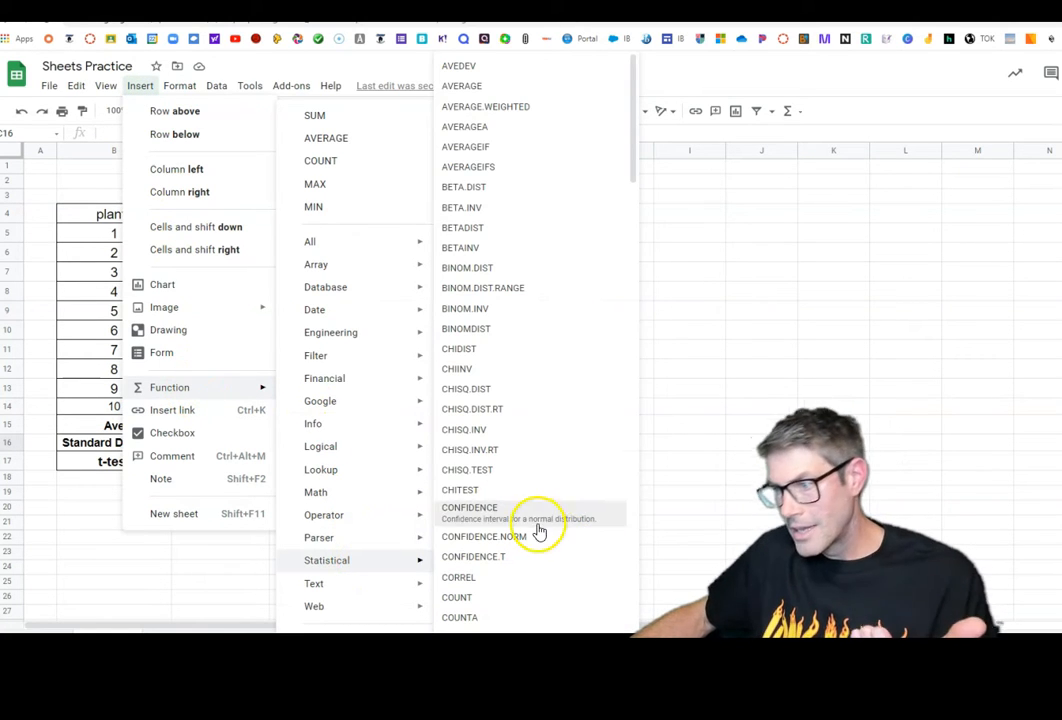
{"action": "scroll", "coordinate": [503, 478], "scroll_direction": "down", "scroll_amount": 13}
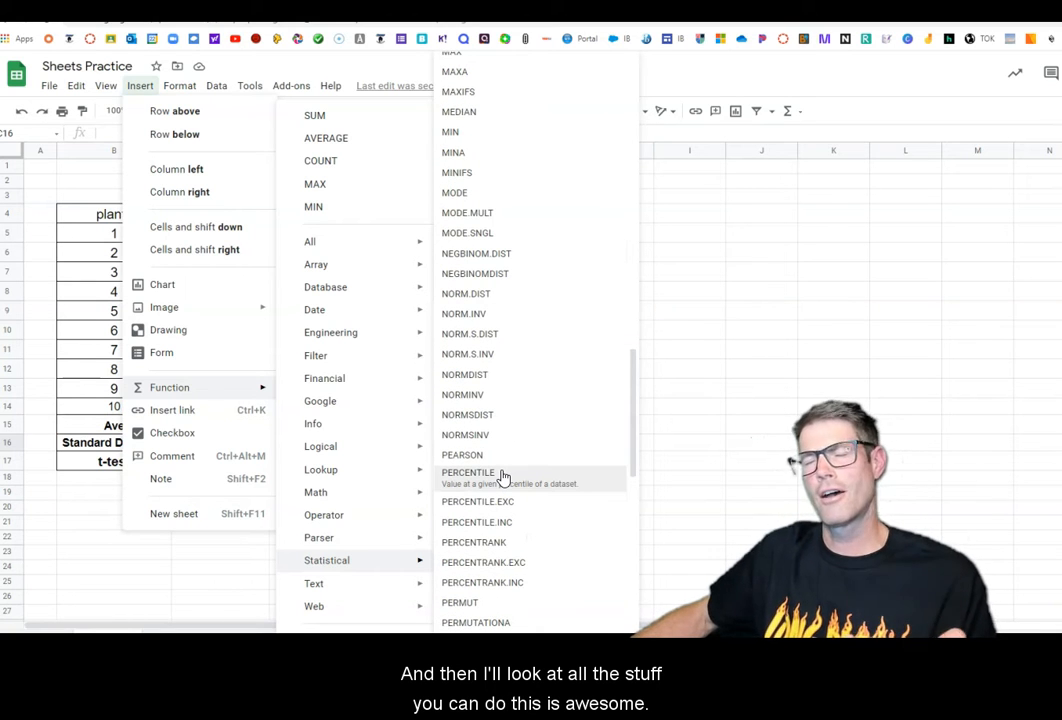
{"action": "scroll", "coordinate": [503, 478], "scroll_direction": "down", "scroll_amount": 8}
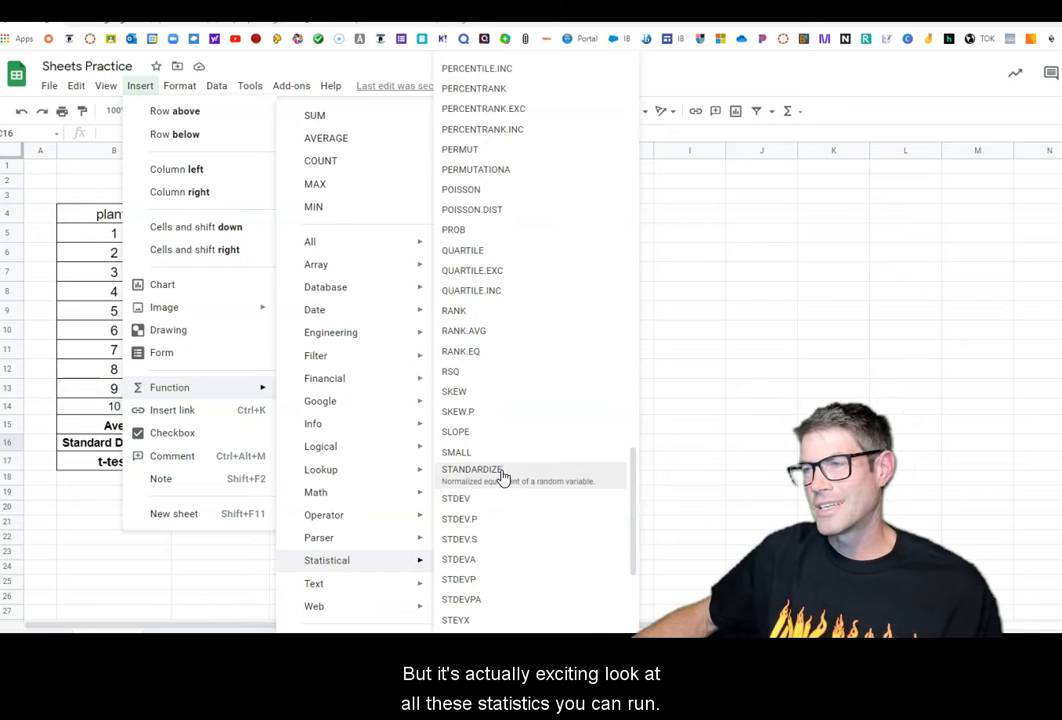
{"action": "scroll", "coordinate": [503, 476], "scroll_direction": "up", "scroll_amount": 15}
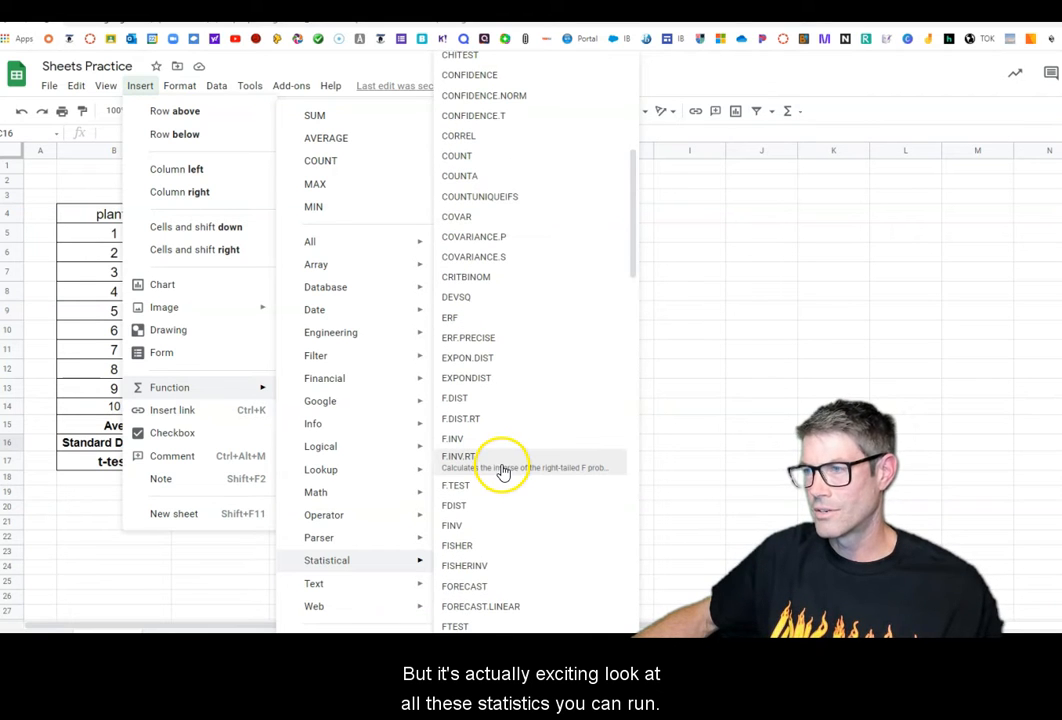
{"action": "scroll", "coordinate": [503, 472], "scroll_direction": "down", "scroll_amount": 18}
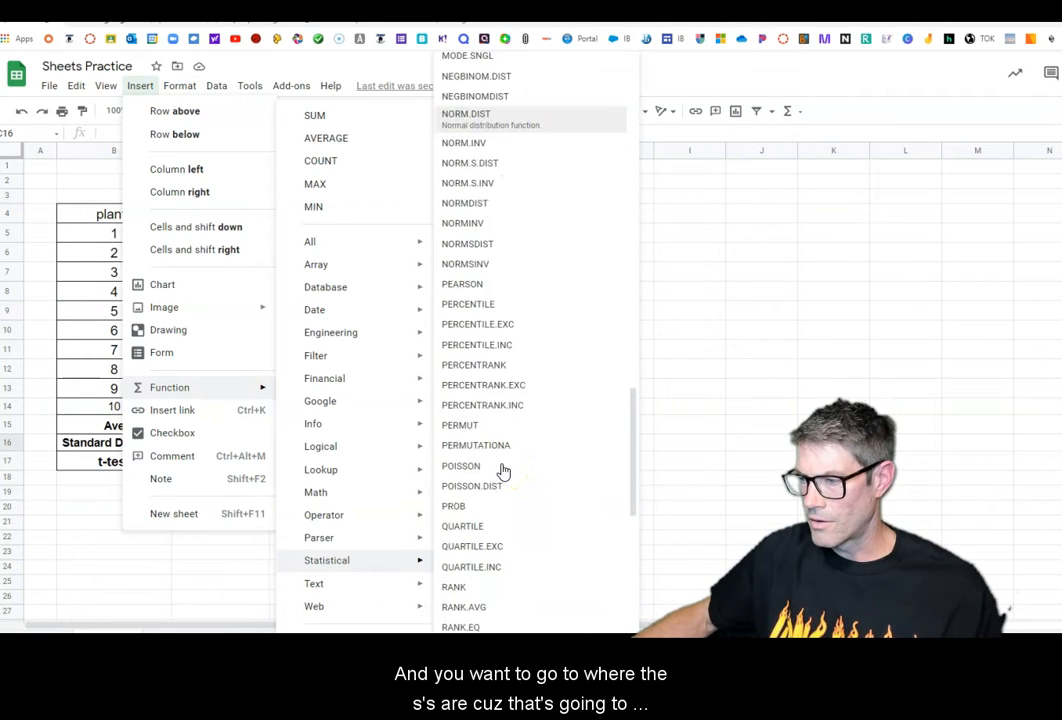
{"action": "scroll", "coordinate": [503, 472], "scroll_direction": "up", "scroll_amount": 3}
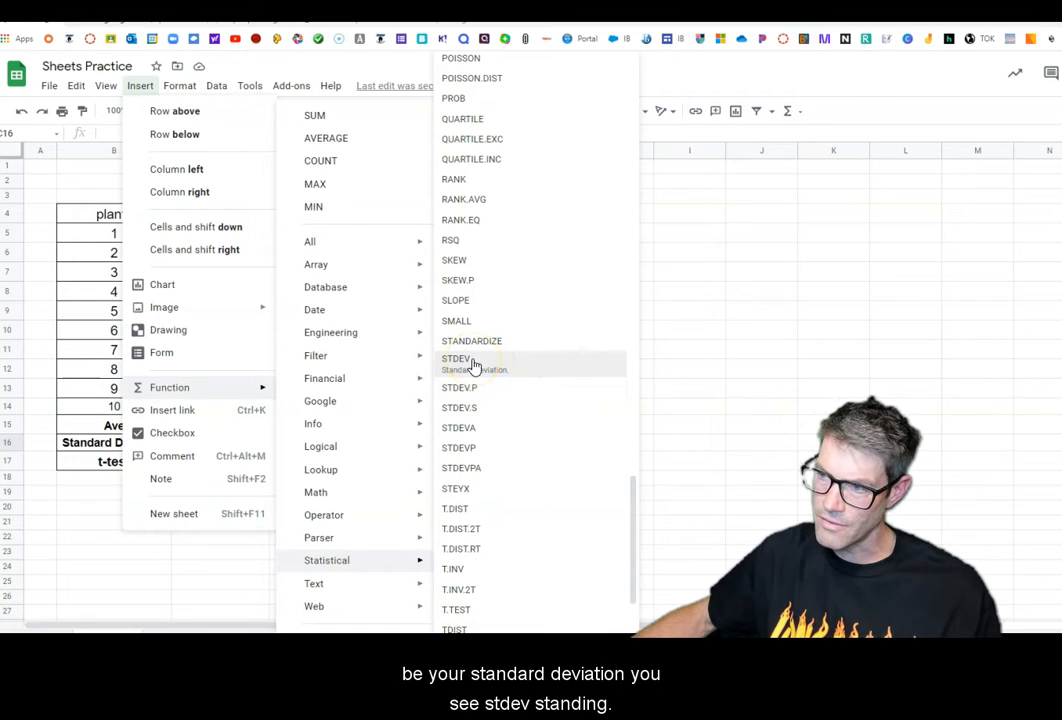
{"action": "left_click", "coordinate": [505, 367]}
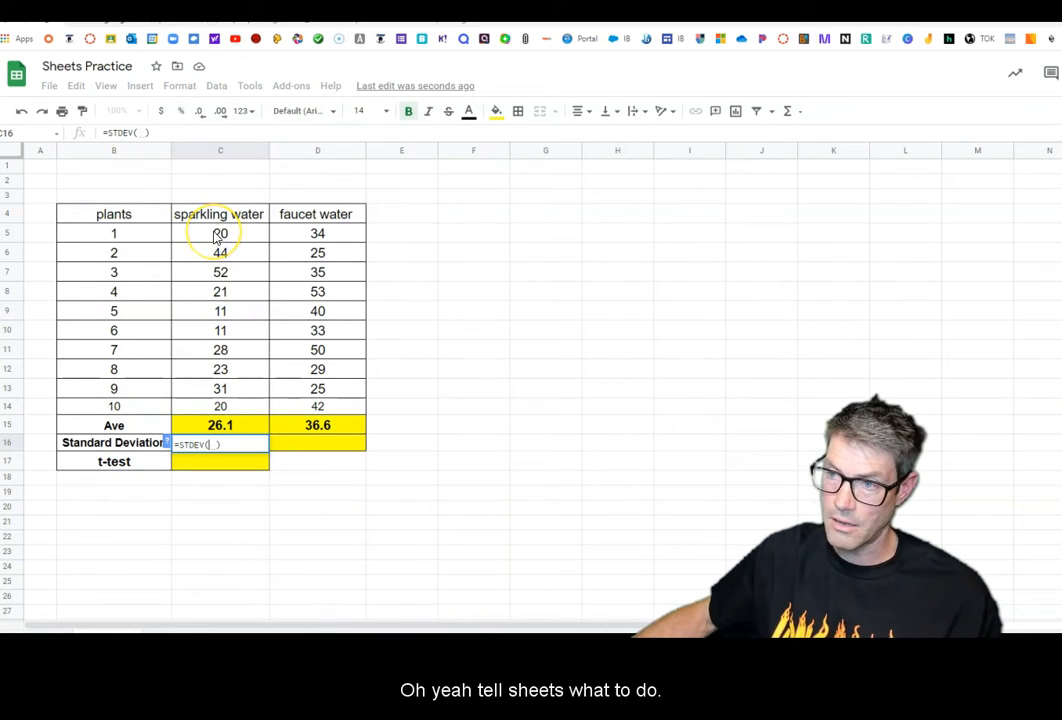
{"action": "left_click_drag", "start_coordinate": [217, 237], "coordinate": [223, 406]}
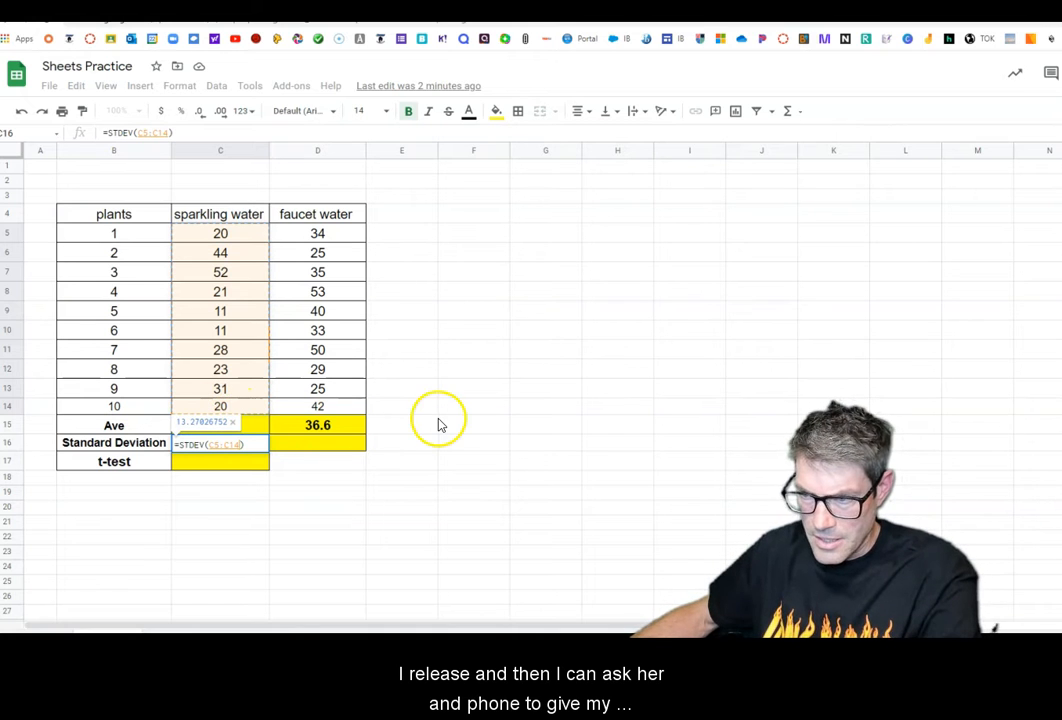
{"action": "key", "text": "Return"}
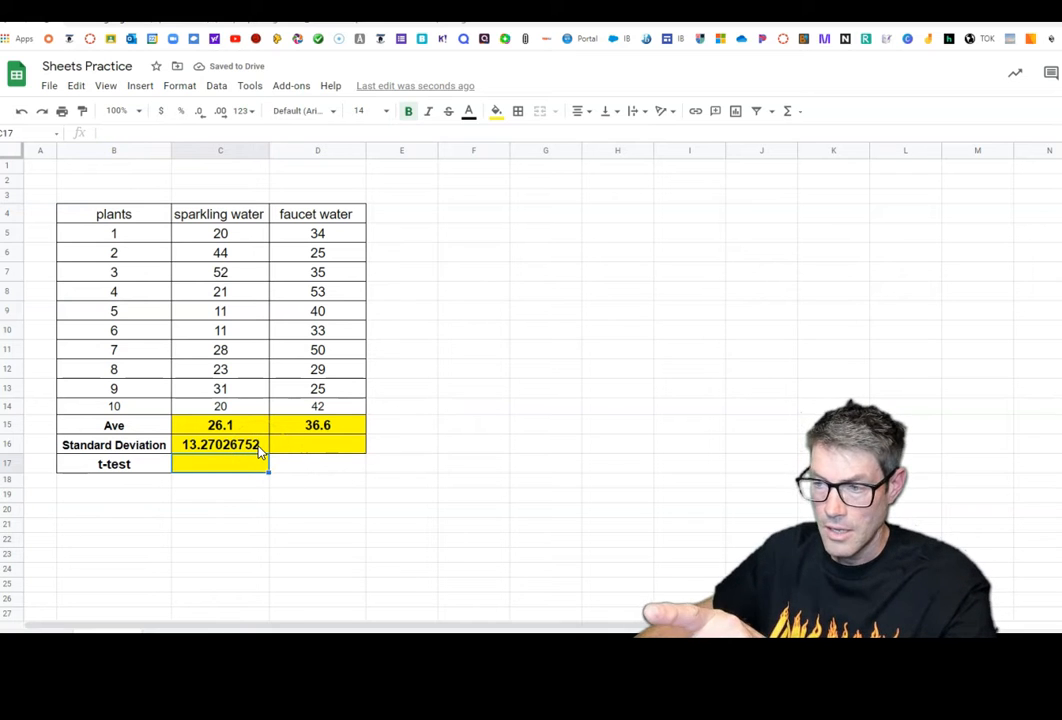
Fill the standard deviation formula from C16 across to D16 for the faucet water column
{"action": "left_click", "coordinate": [258, 452]}
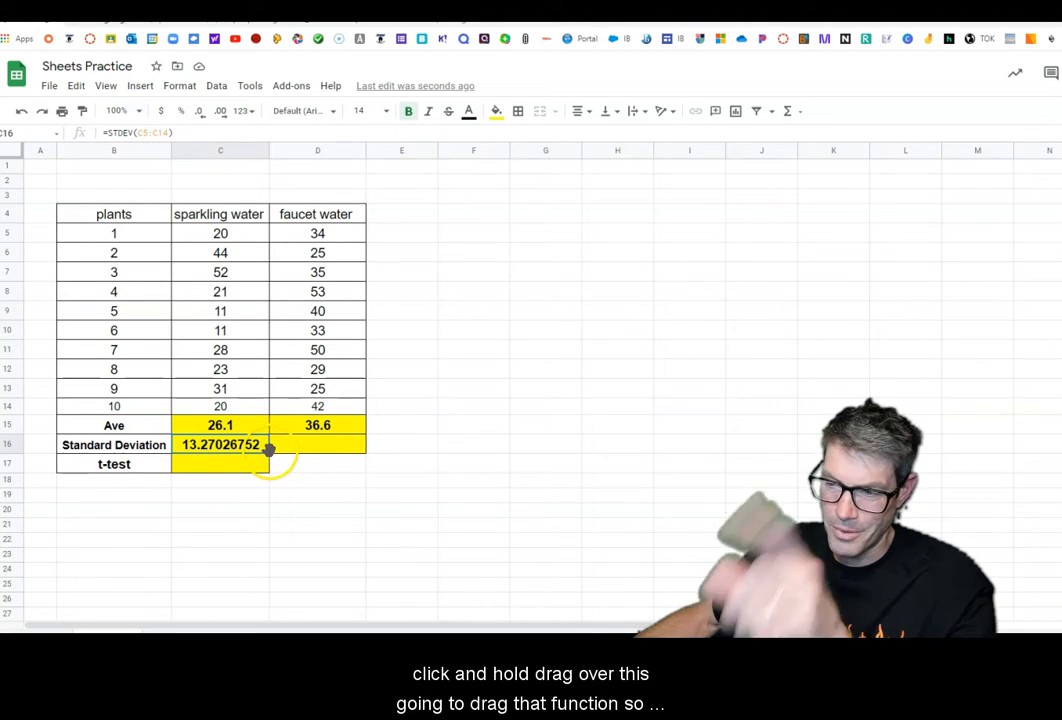
{"action": "left_click_drag", "start_coordinate": [268, 454], "coordinate": [336, 454]}
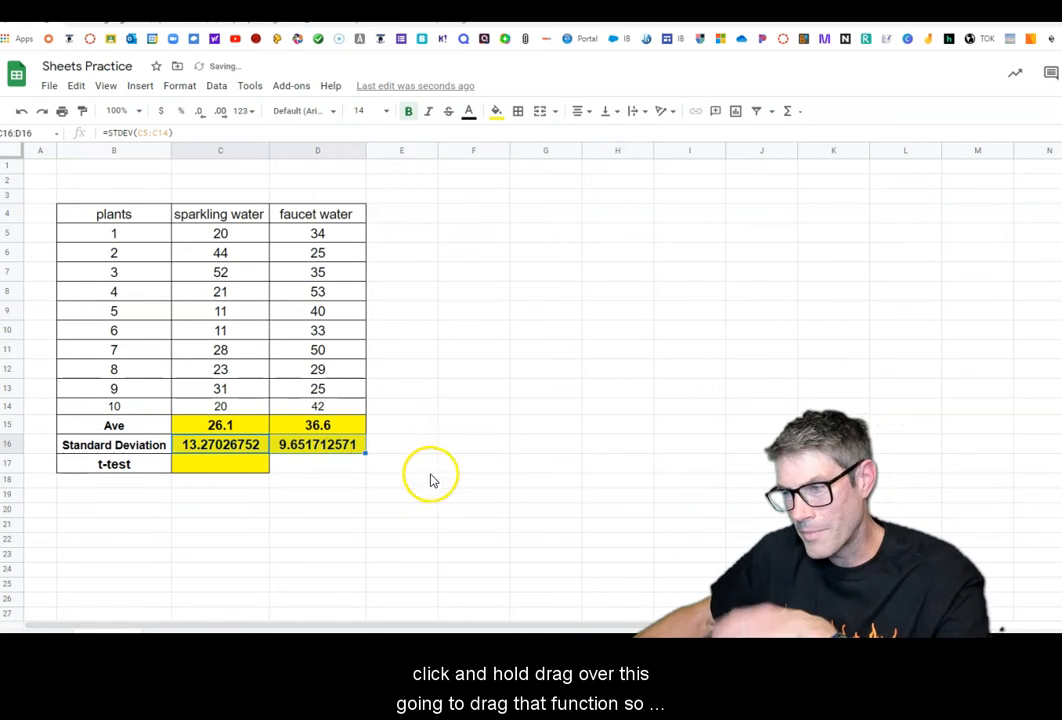
{"action": "left_click", "coordinate": [446, 512]}
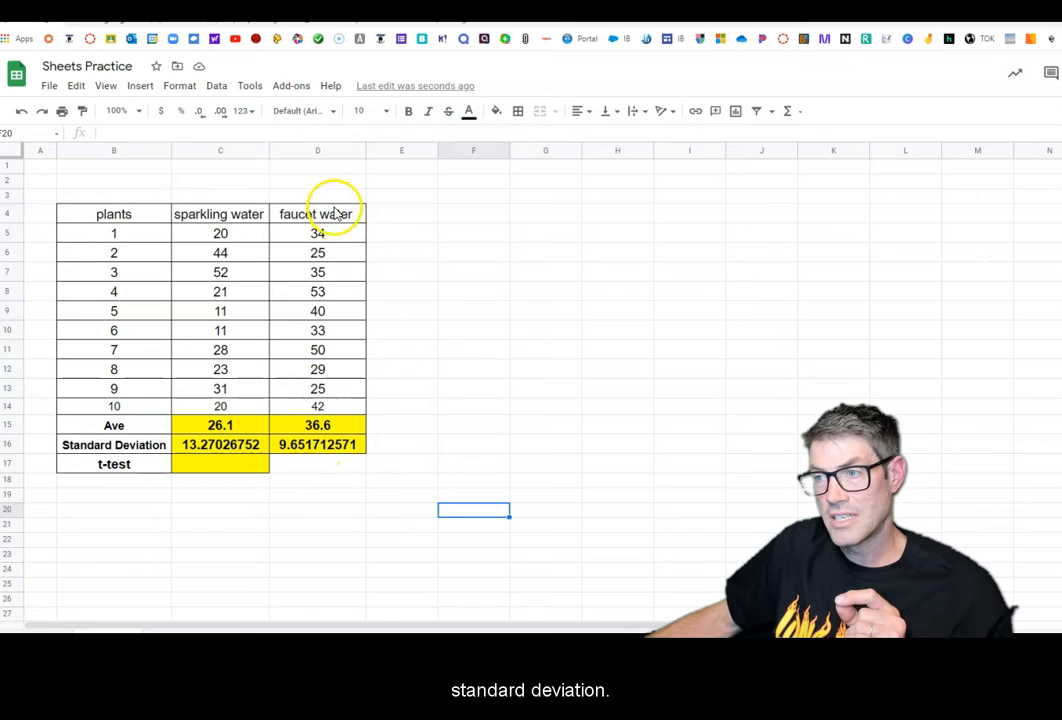
Enter the note "lower std Dev = more reliable" in E16, beside the standard deviation row
{"action": "left_click", "coordinate": [395, 445]}
{"action": "type", "text": "lowe"}
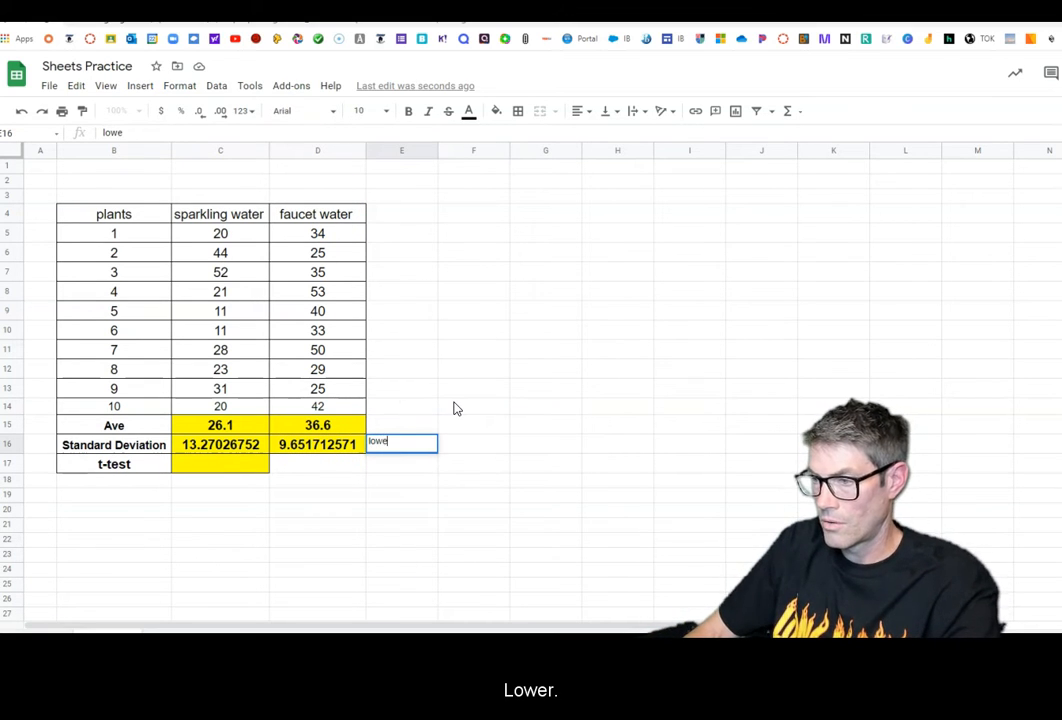
{"action": "type", "text": "r std"}
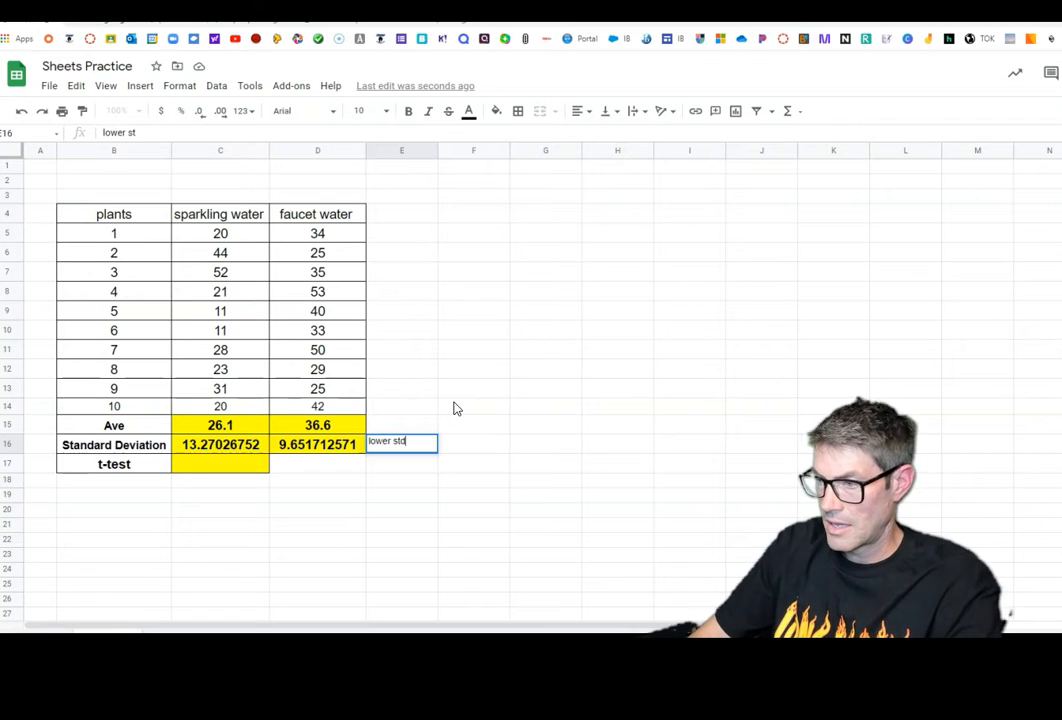
{"action": "type", "text": " Dev"}
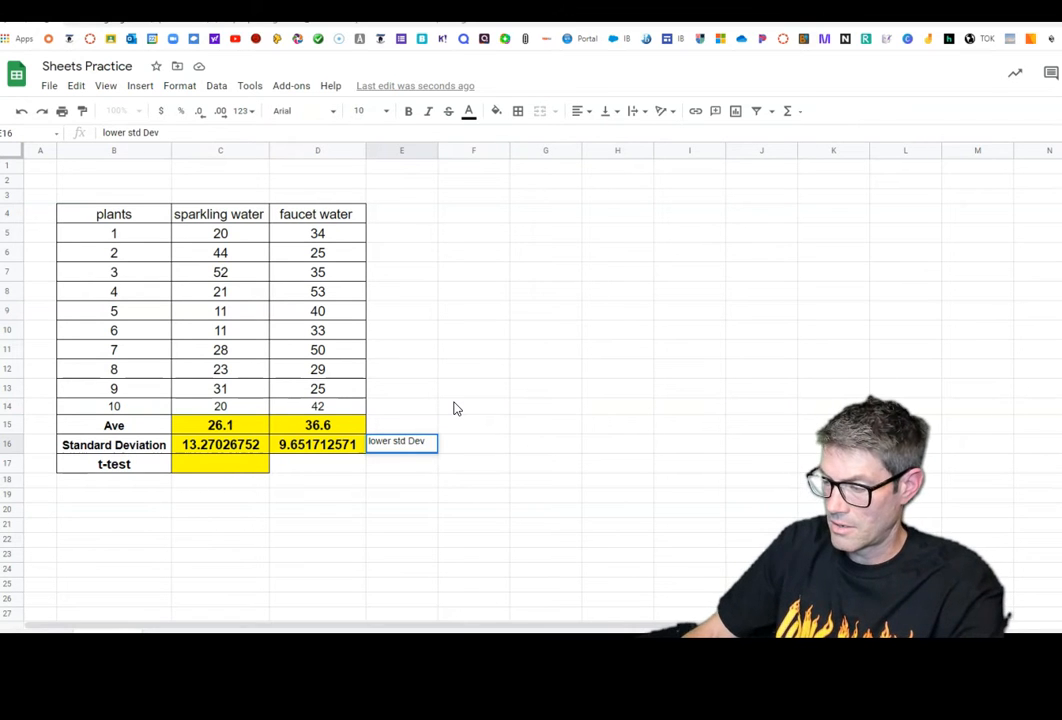
{"action": "type", "text": " = more"}
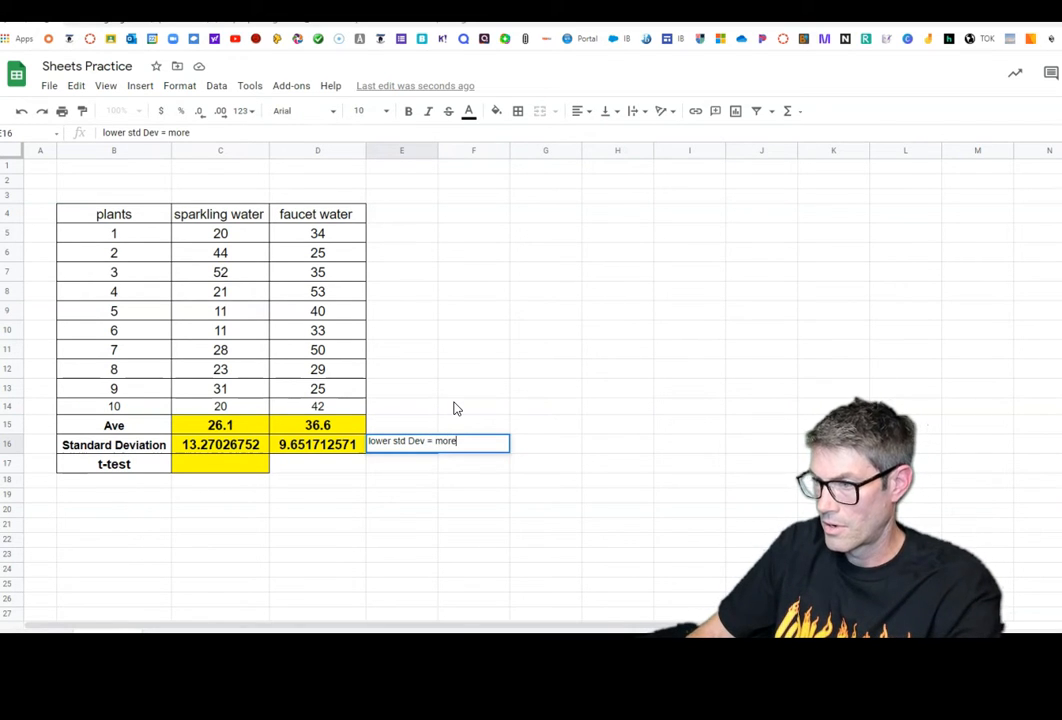
{"action": "type", "text": " reliable"}
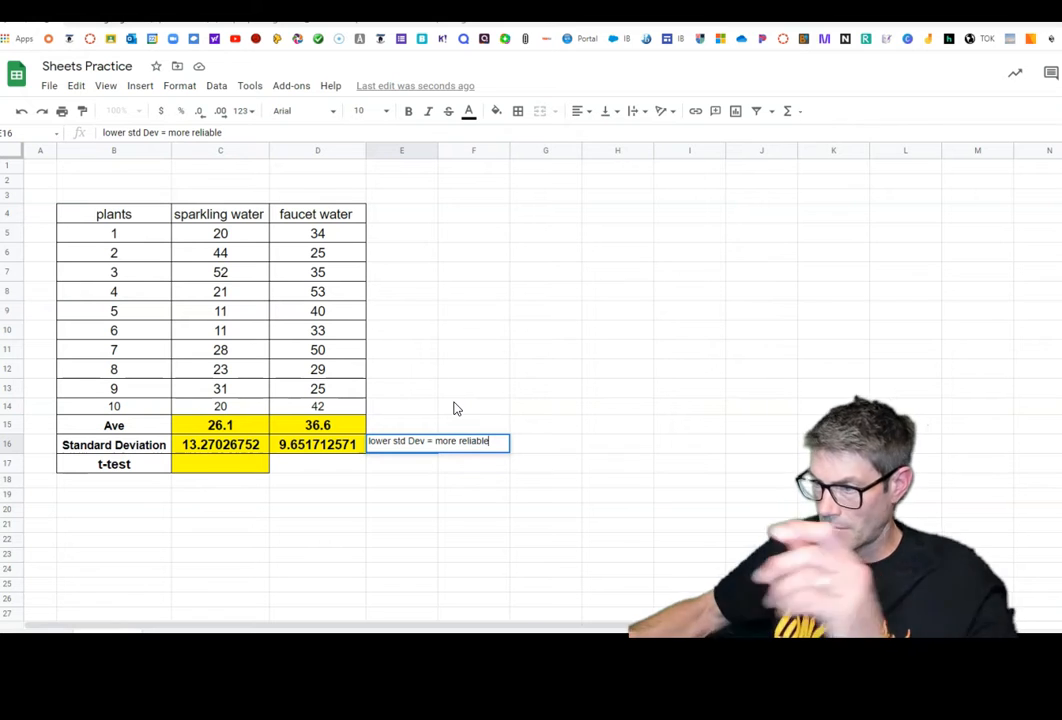
{"action": "left_click", "coordinate": [628, 572]}
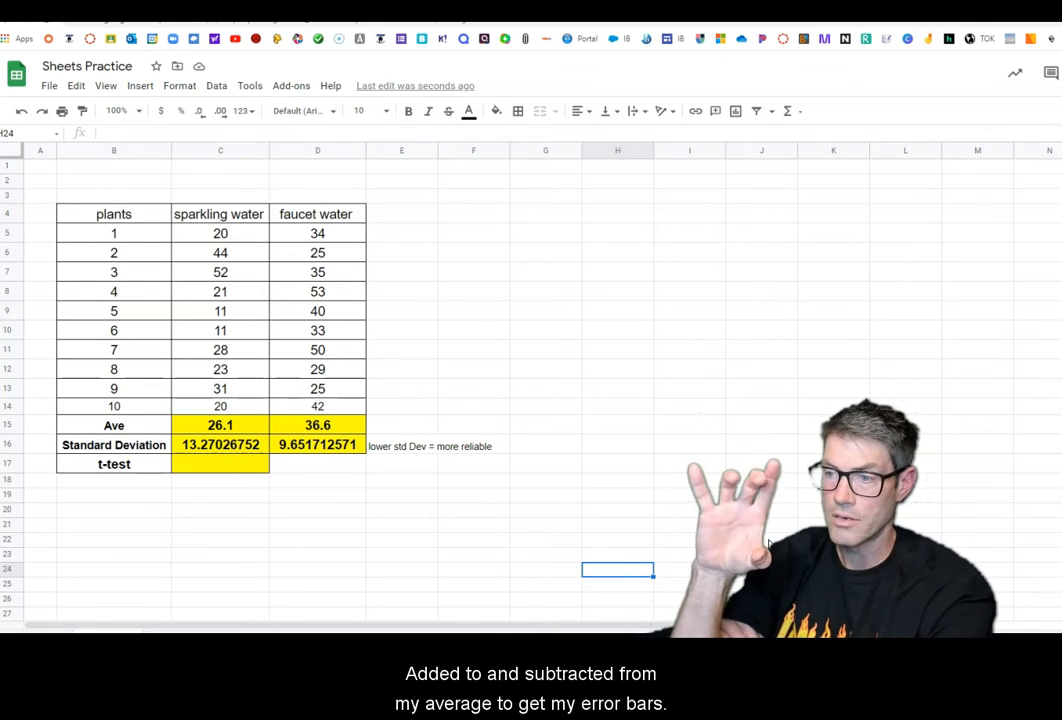
Add the note "used for error bars, add and subtract from average" in G16
{"action": "left_click", "coordinate": [544, 445]}
{"action": "type", "text": "used f"}
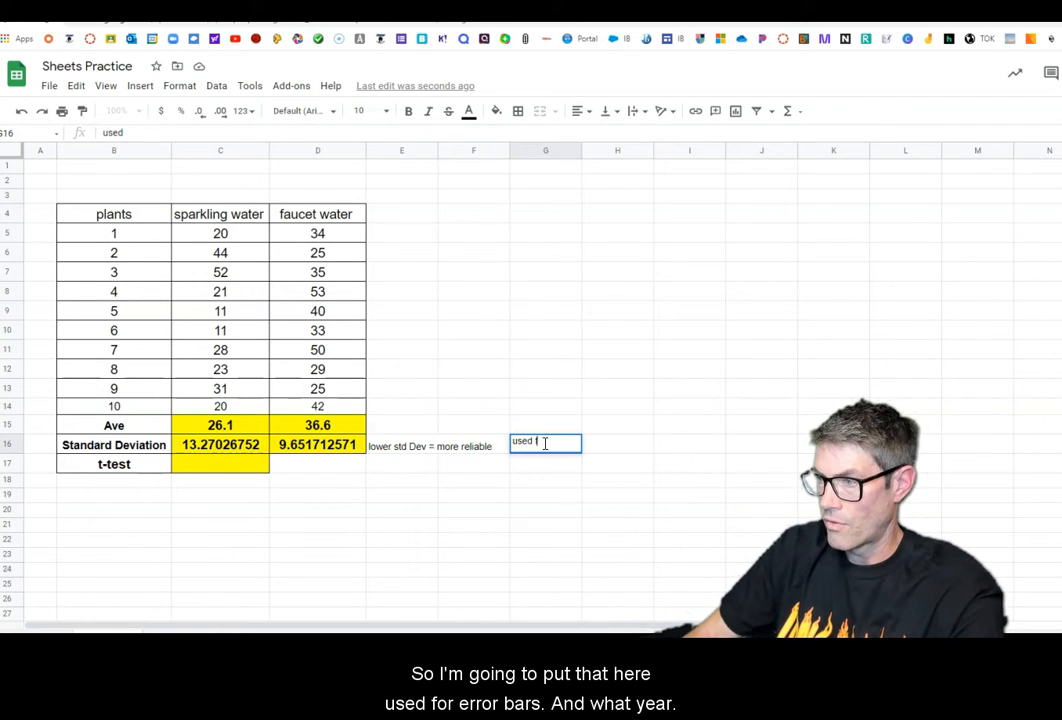
{"action": "type", "text": "or error bars, add"}
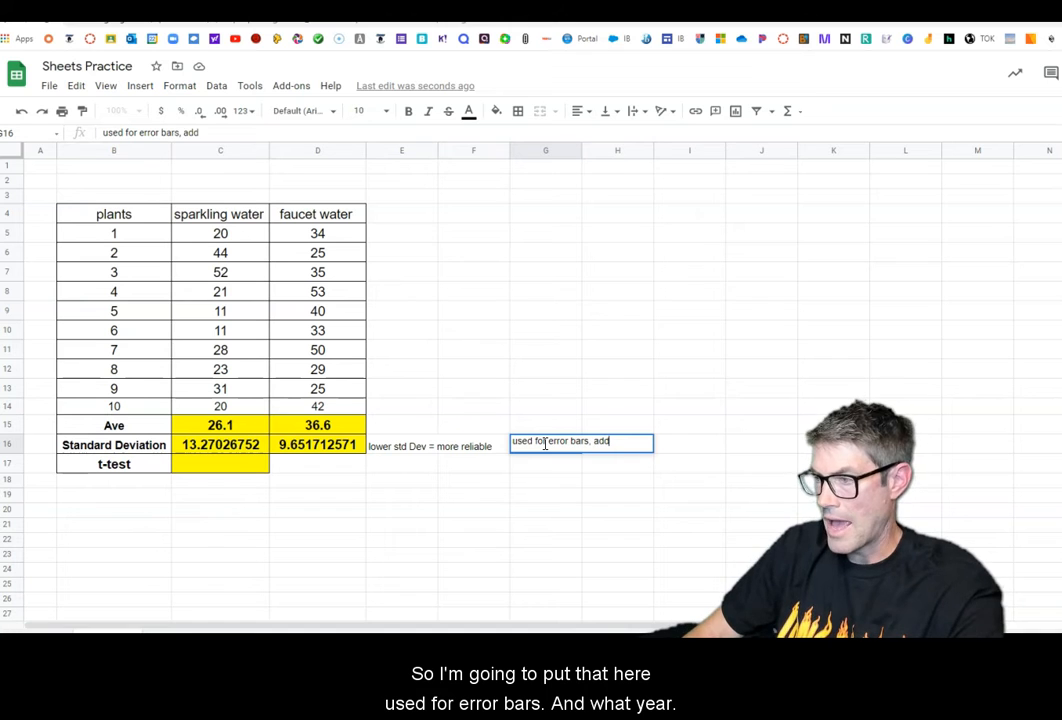
{"action": "type", "text": " an"}
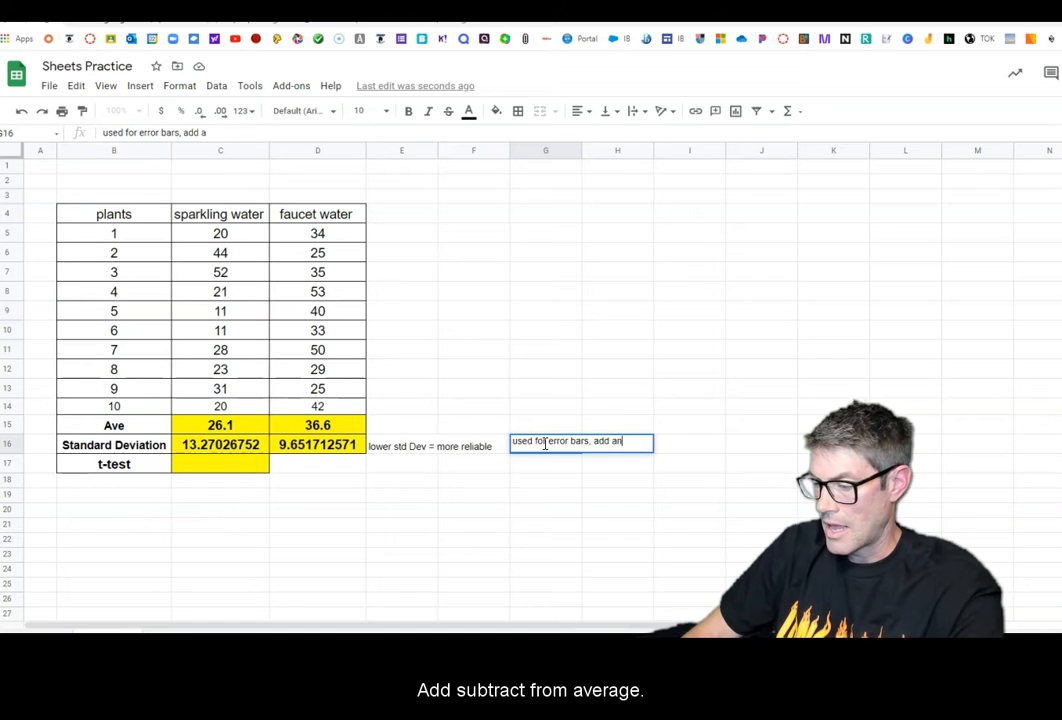
{"action": "type", "text": "d subtract from average"}
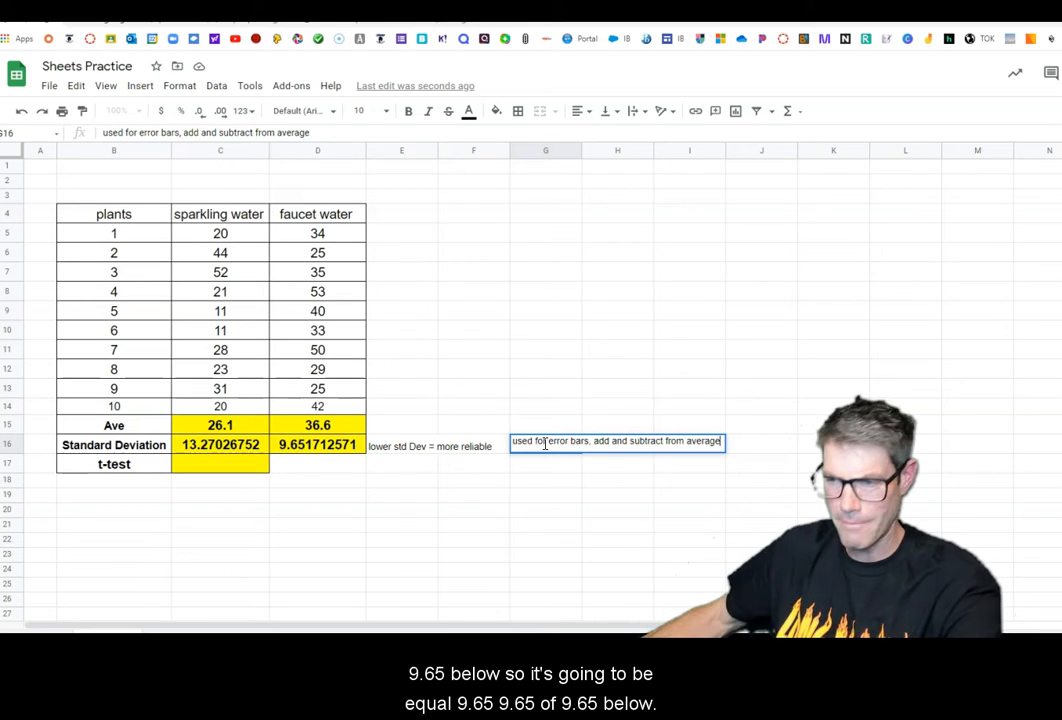
{"action": "left_click", "coordinate": [640, 526]}
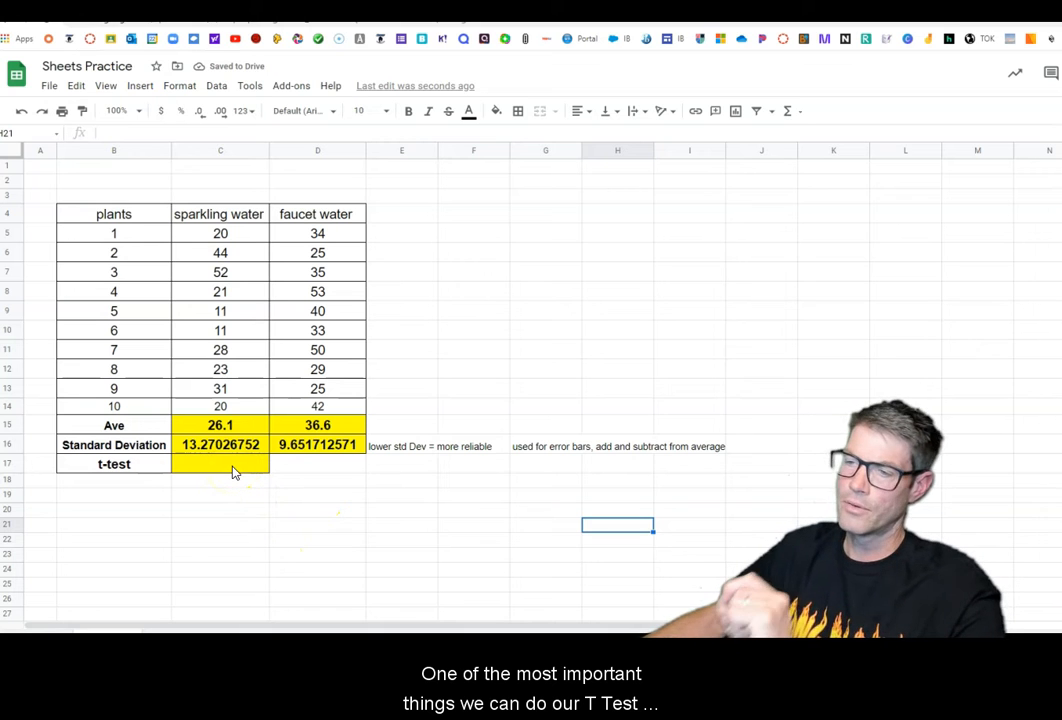
Enter the note "is the difference meaningful (significant)?" in E17, beside the t-test row
{"action": "left_click", "coordinate": [234, 472]}
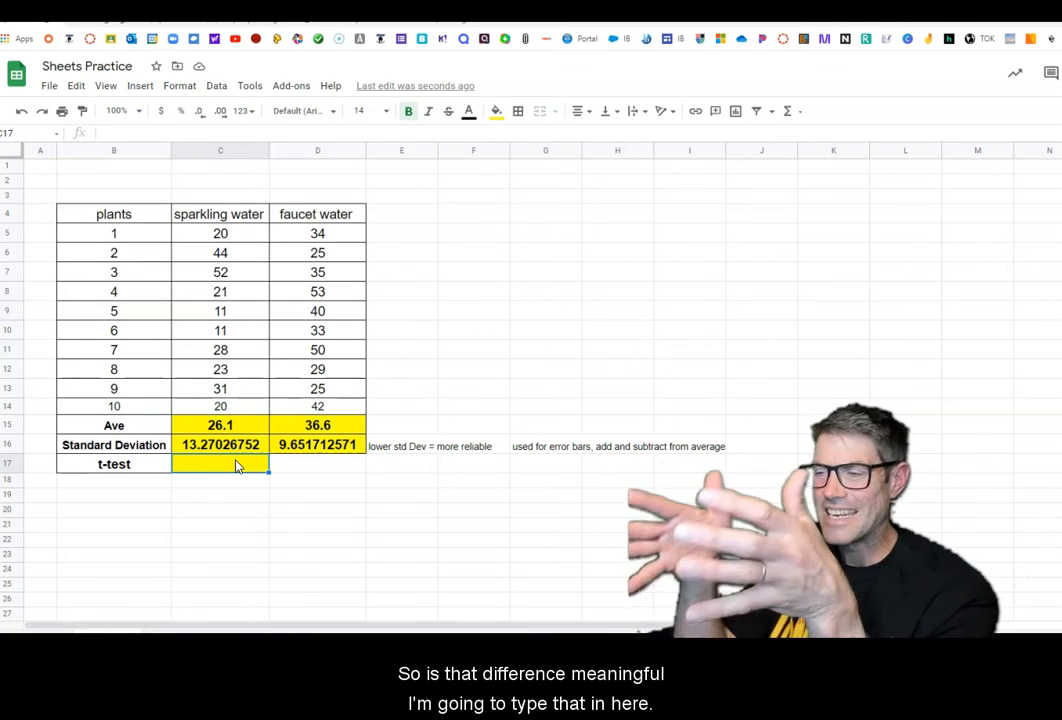
{"action": "left_click", "coordinate": [397, 468]}
{"action": "type", "text": "is the differebe"}
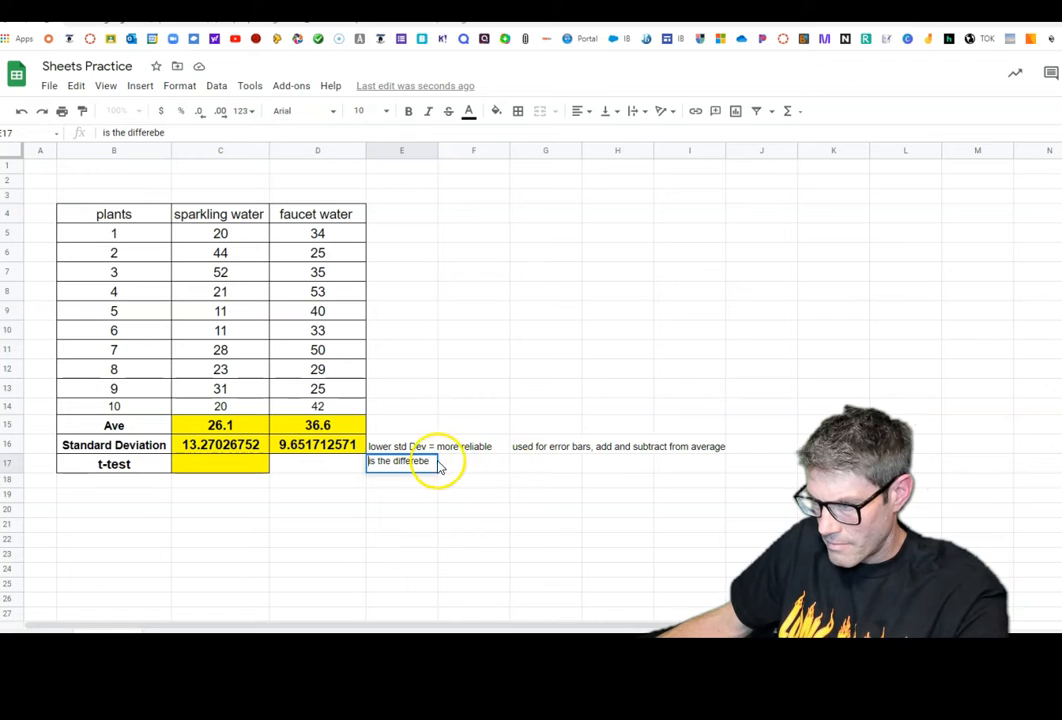
{"action": "key", "text": "BackSpace"}
{"action": "key", "text": "BackSpace"}
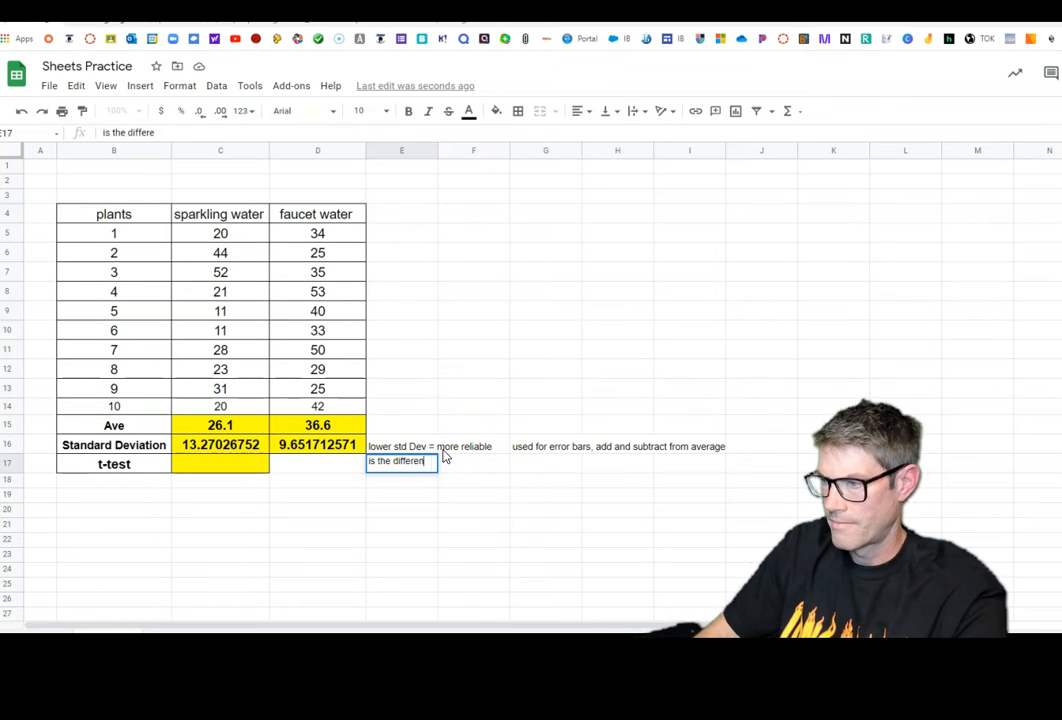
{"action": "type", "text": "nce meaningful"}
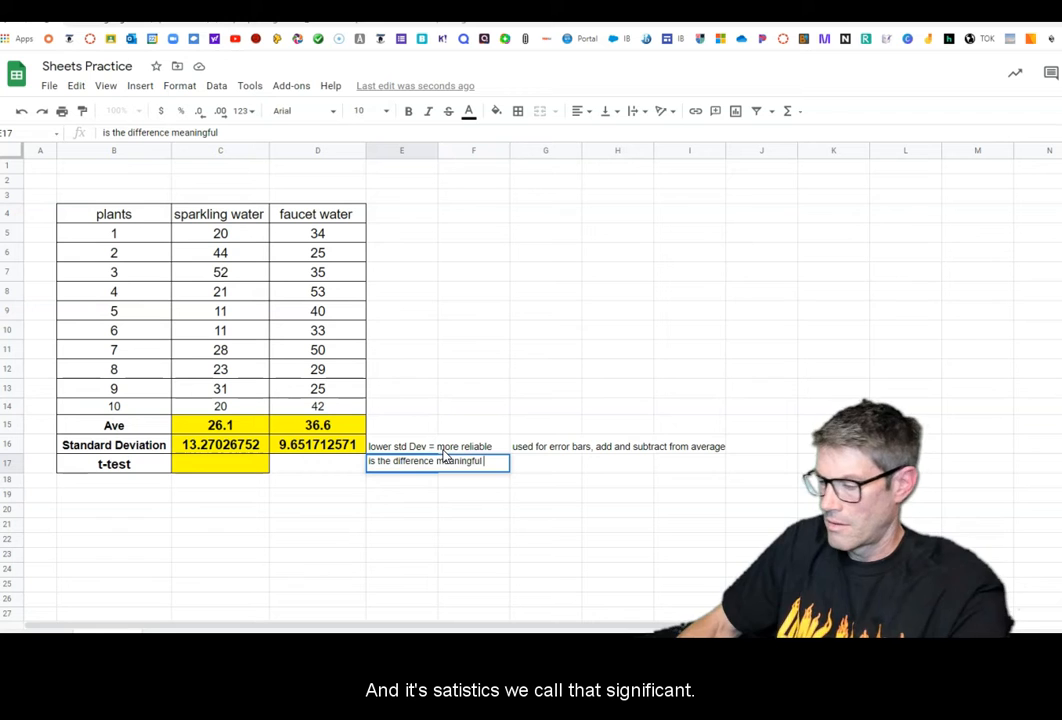
{"action": "type", "text": " (significant)?"}
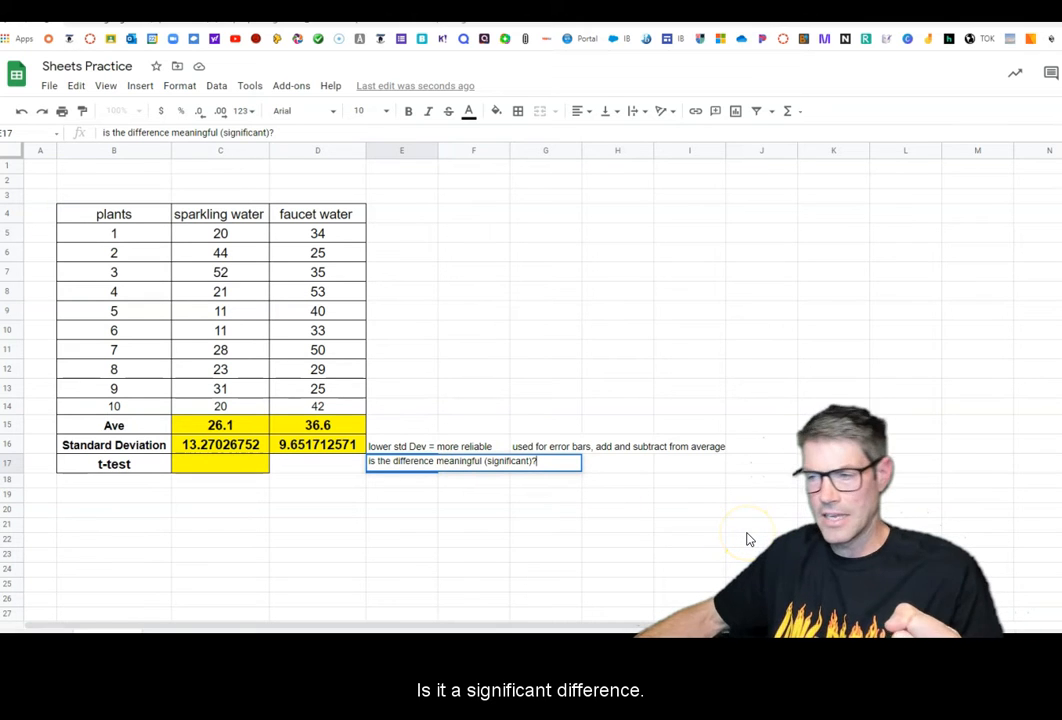
{"action": "left_click", "coordinate": [460, 540]}
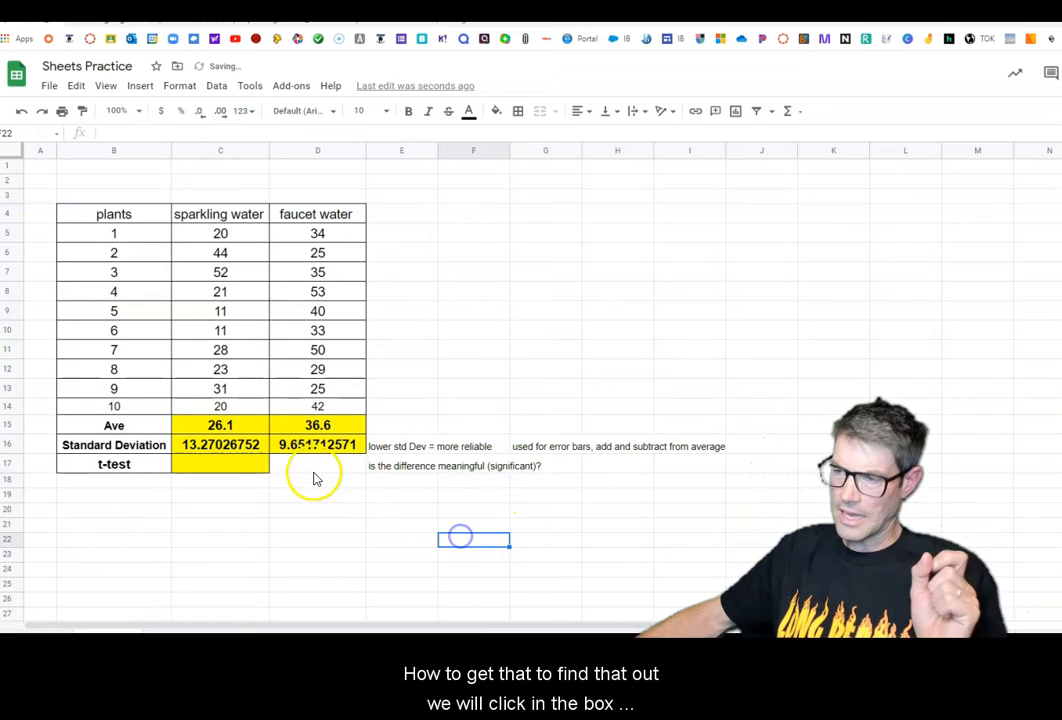
Insert the statistical T.TEST function in C17, the t-test result cell
{"action": "left_click", "coordinate": [234, 468]}
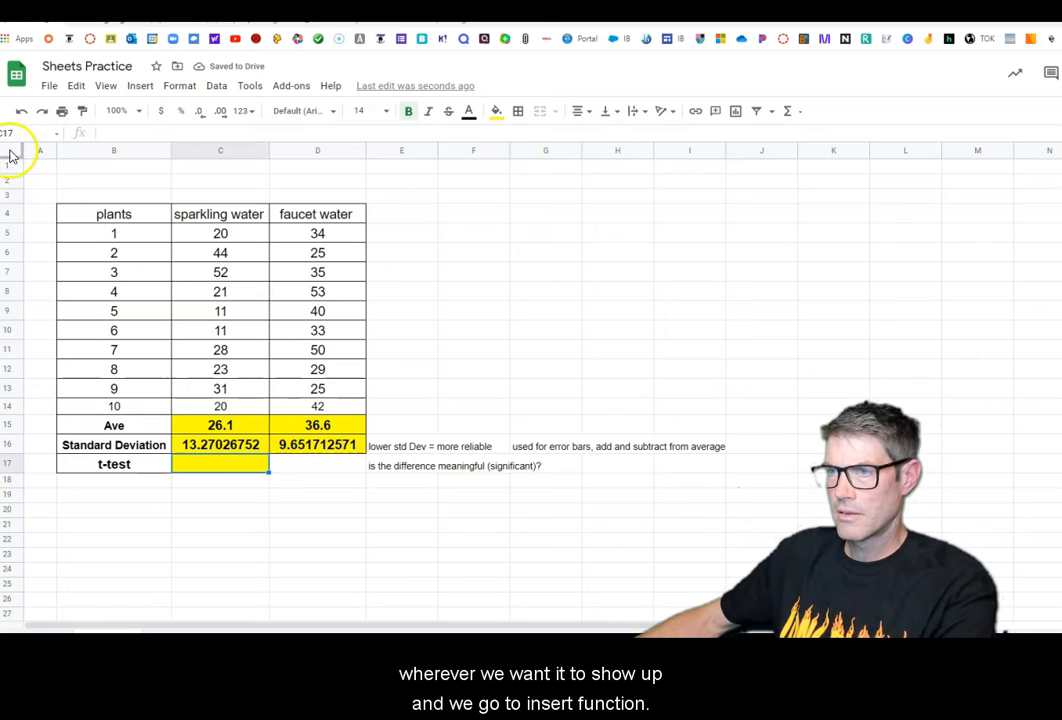
{"action": "left_click", "coordinate": [140, 88]}
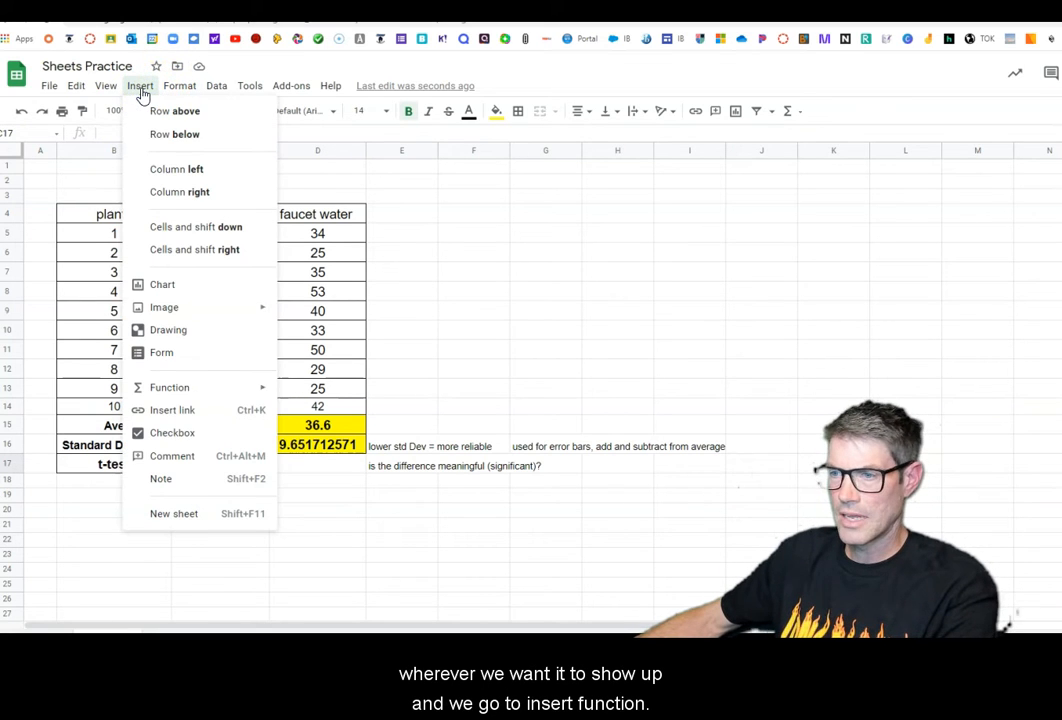
{"action": "mouse_move", "coordinate": [204, 393]}
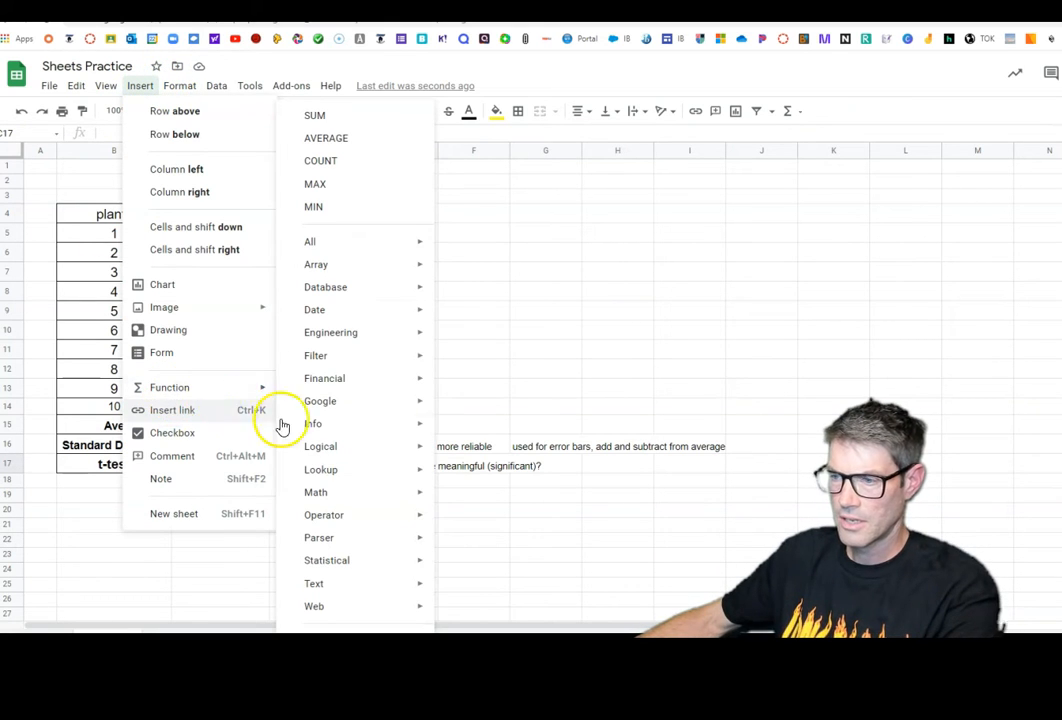
{"action": "mouse_move", "coordinate": [367, 566]}
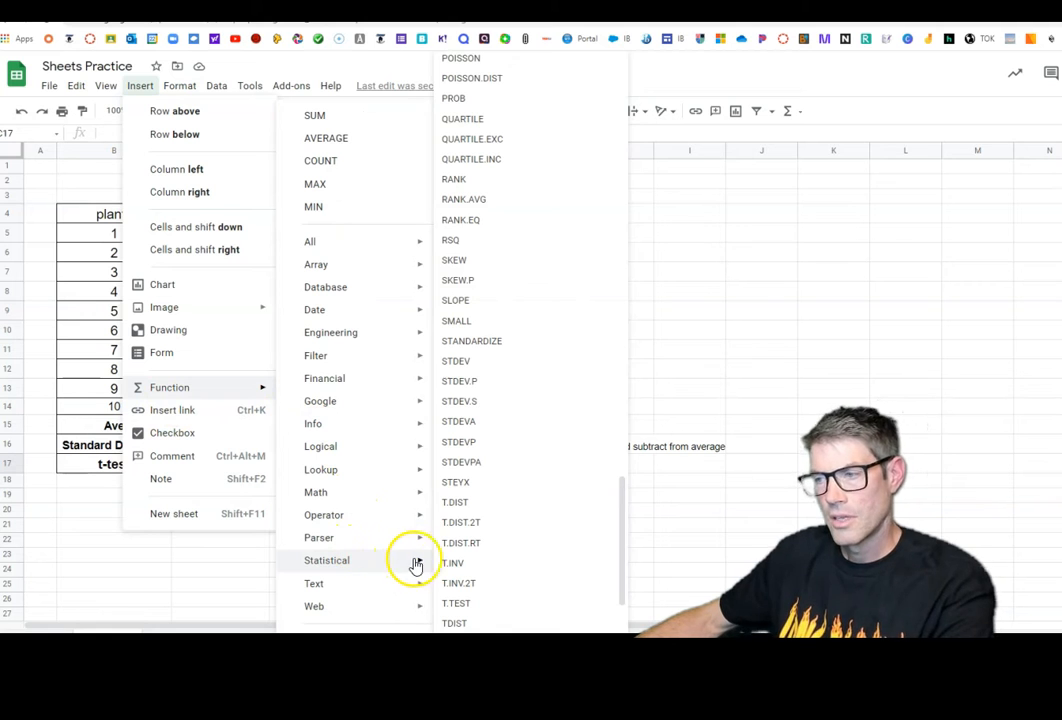
{"action": "scroll", "coordinate": [489, 551], "scroll_direction": "down", "scroll_amount": 3}
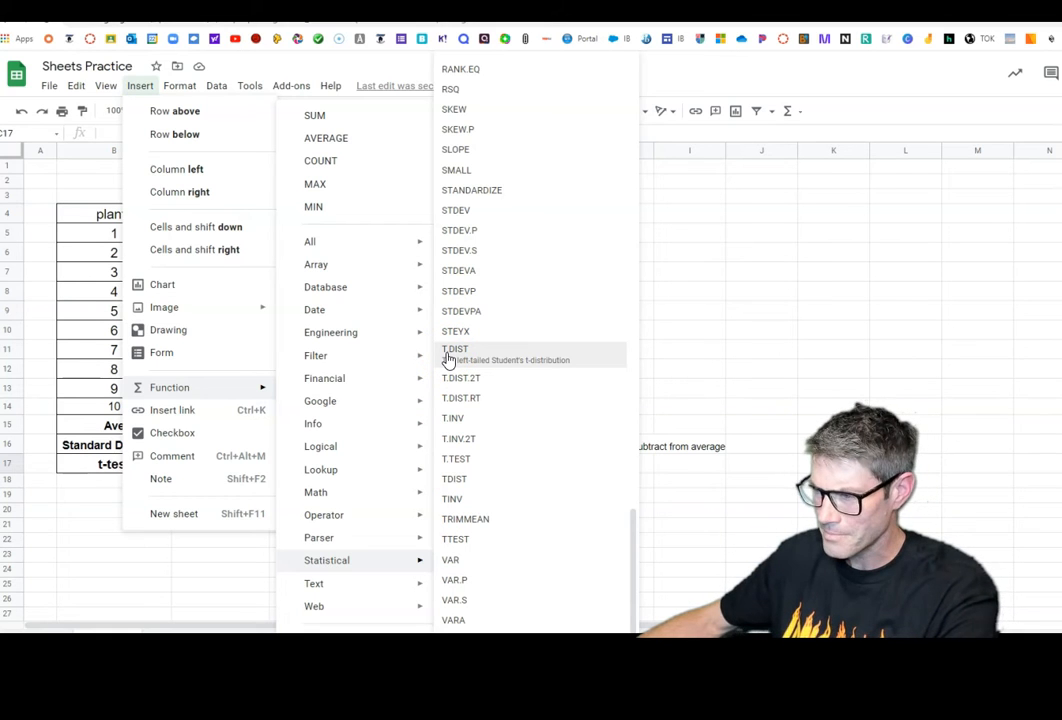
{"action": "left_click", "coordinate": [458, 451]}
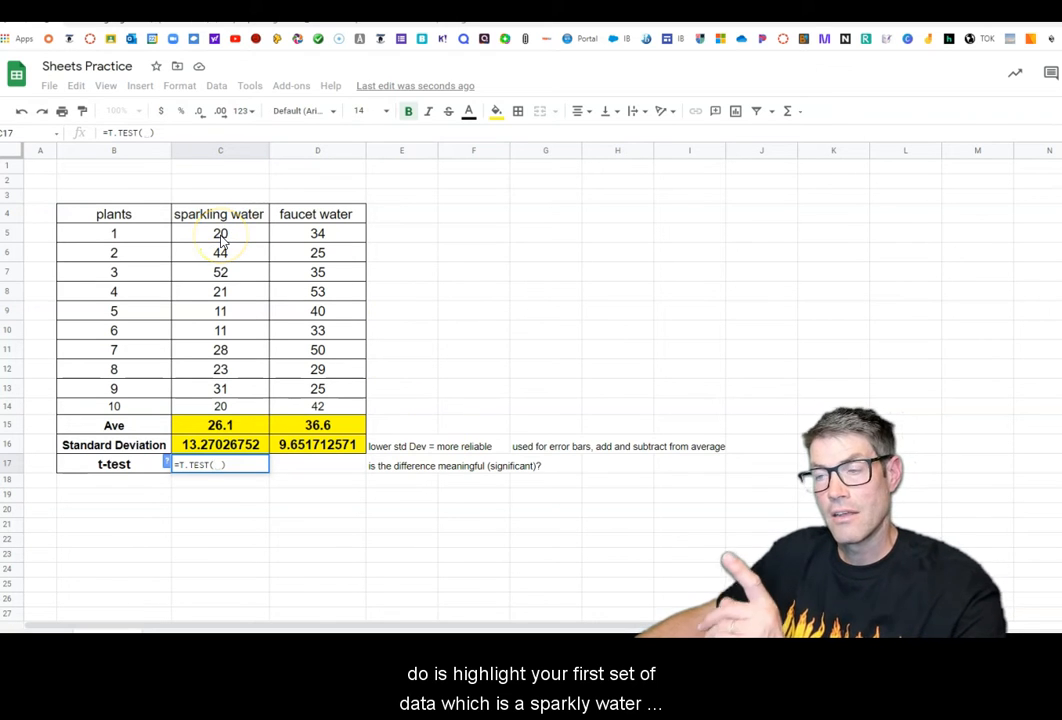
Complete the T.TEST formula in C17 with ranges C5:C14 and D5:D14, 2 tails and type 2
{"action": "left_click_drag", "start_coordinate": [217, 236], "coordinate": [216, 405]}
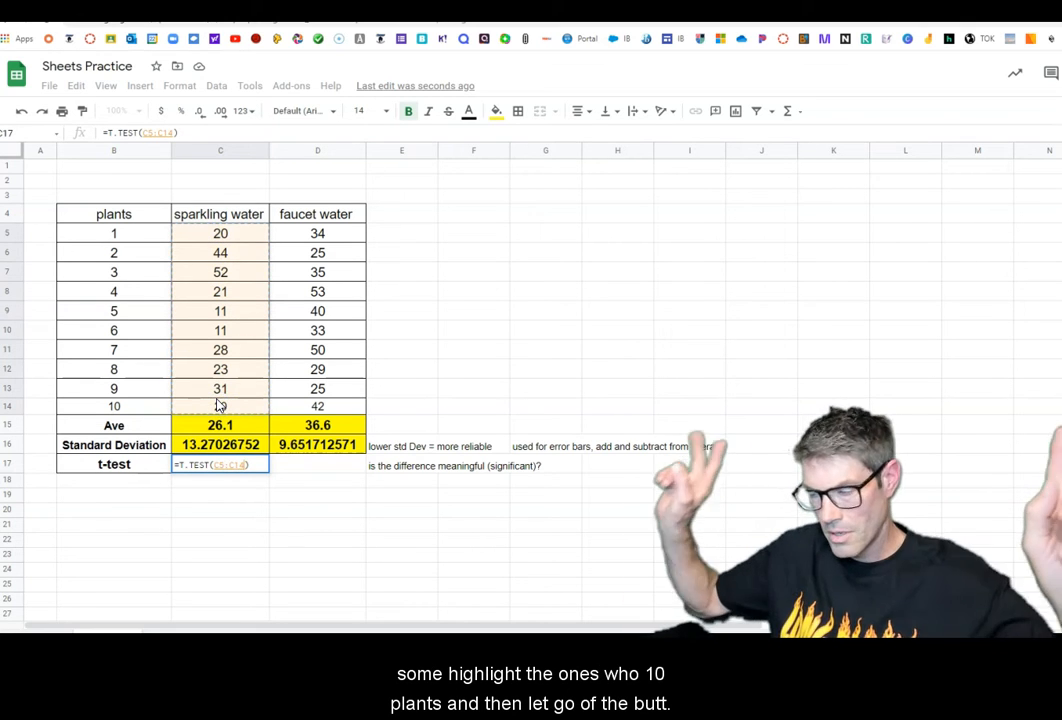
{"action": "type", "text": ","}
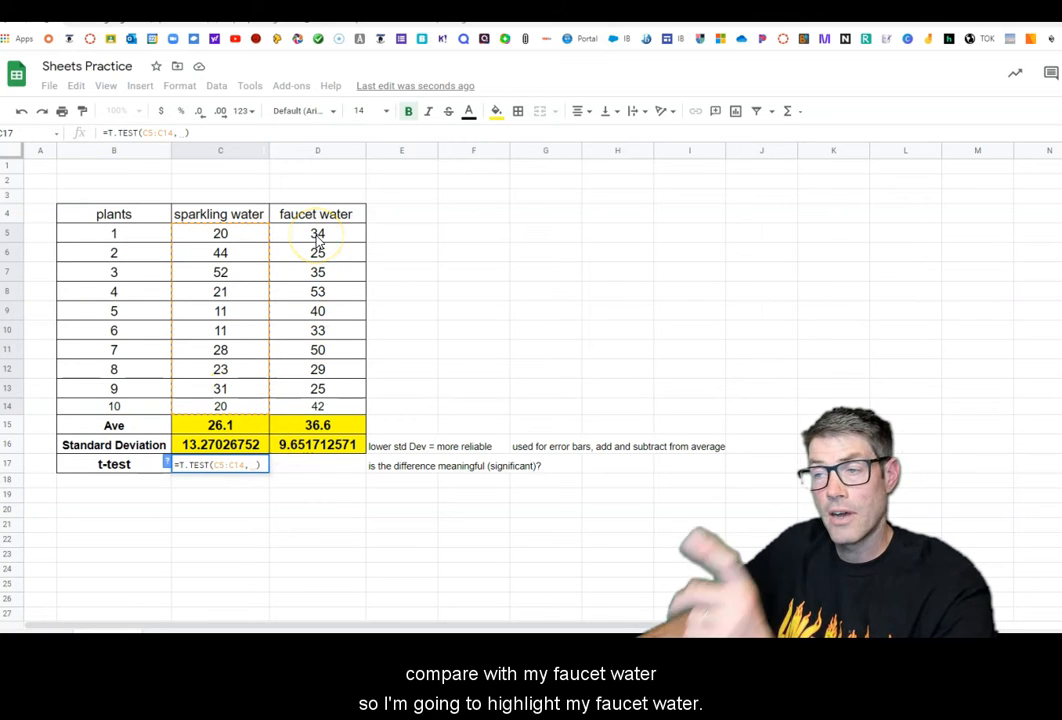
{"action": "left_click_drag", "start_coordinate": [317, 236], "coordinate": [312, 409]}
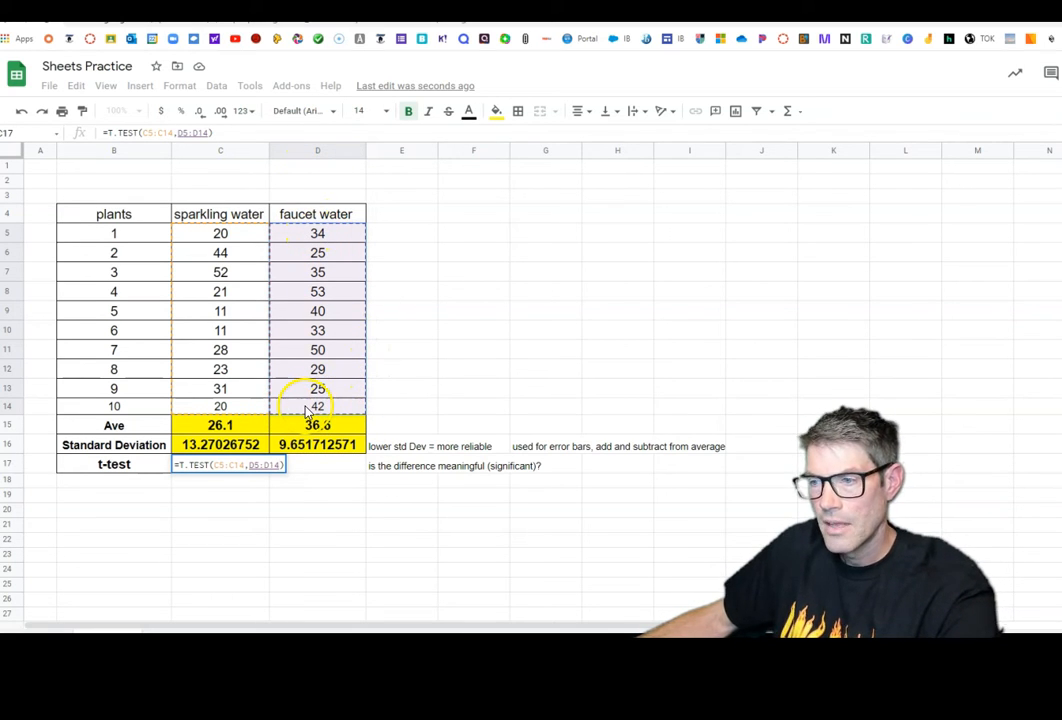
{"action": "type", "text": ", "}
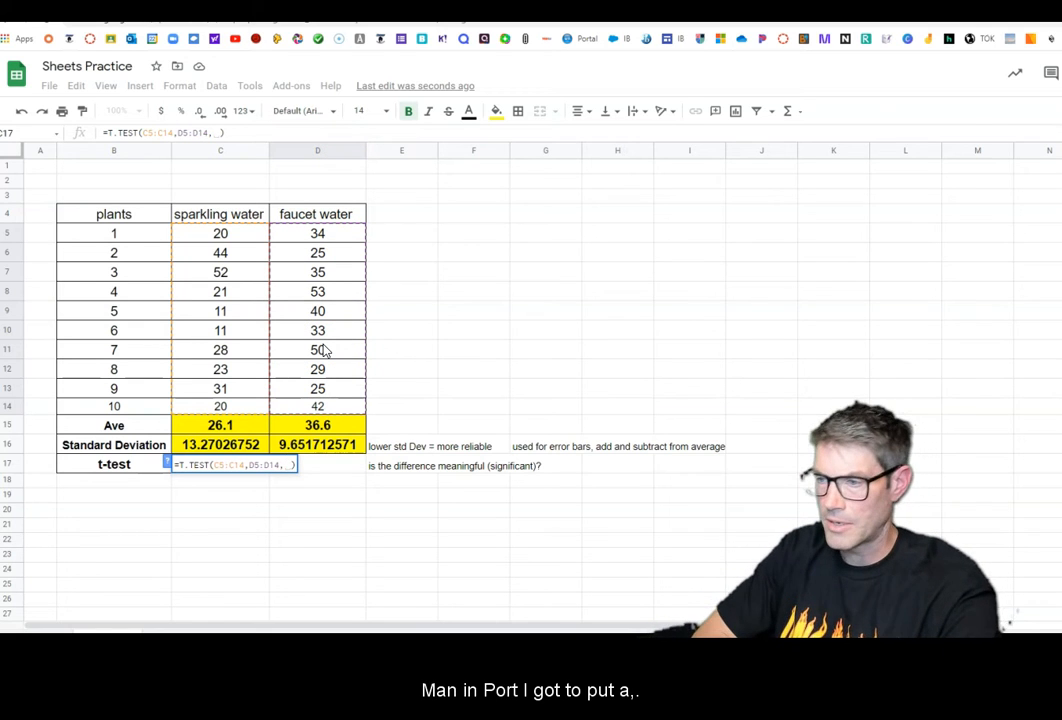
{"action": "type", "text": "2"}
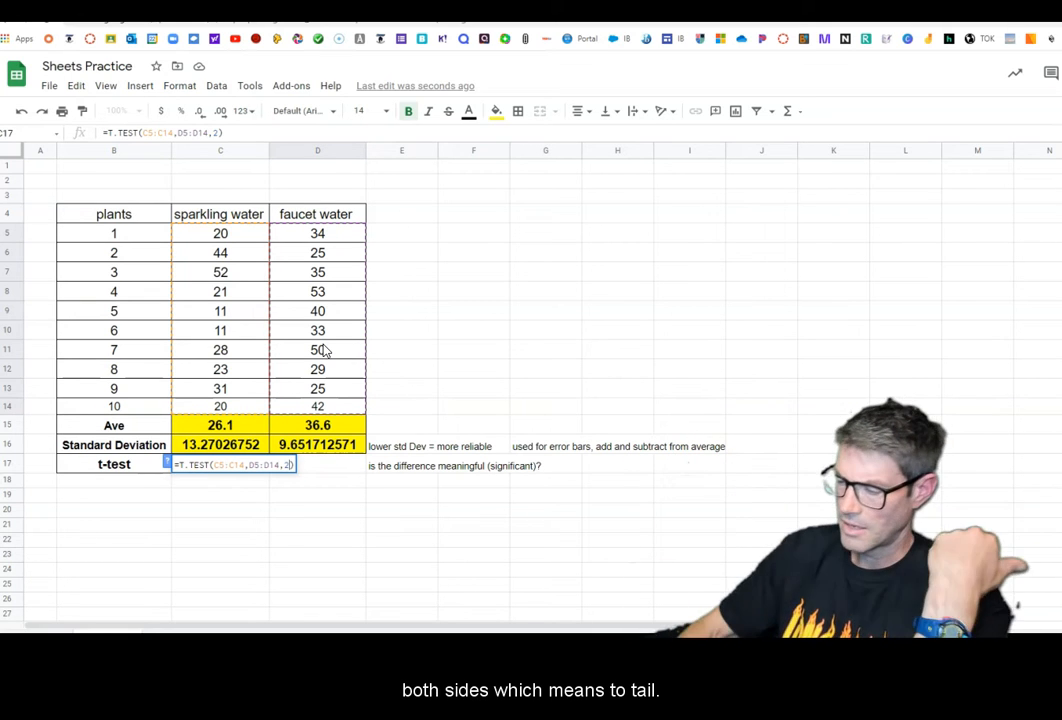
{"action": "type", "text": ",2"}
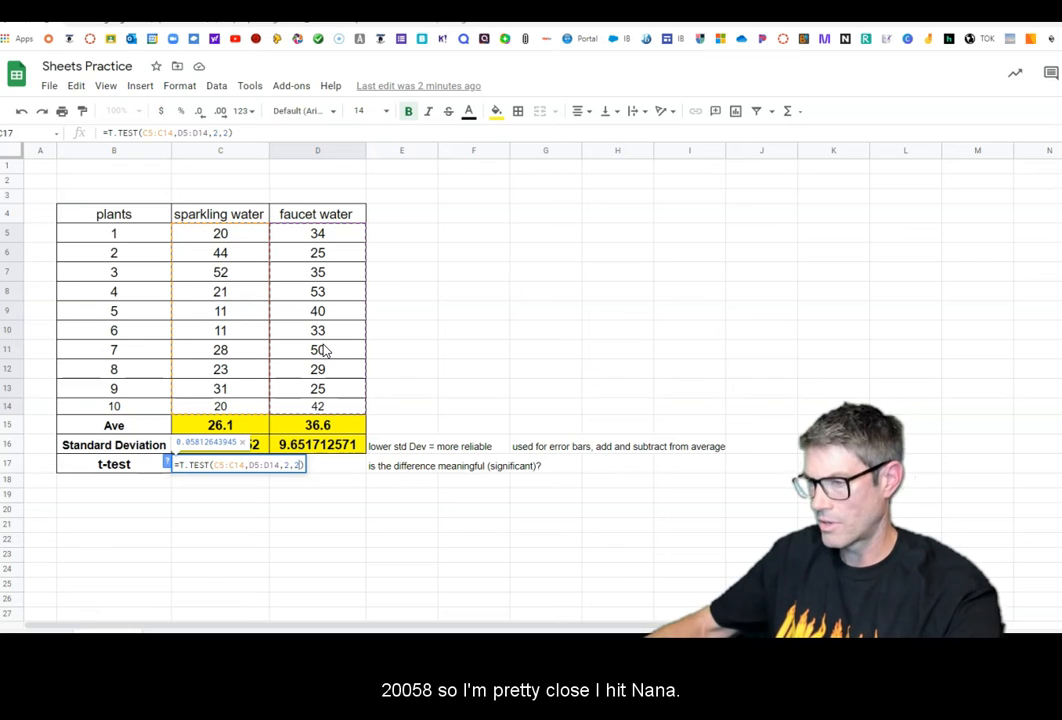
{"action": "key", "text": "Return"}
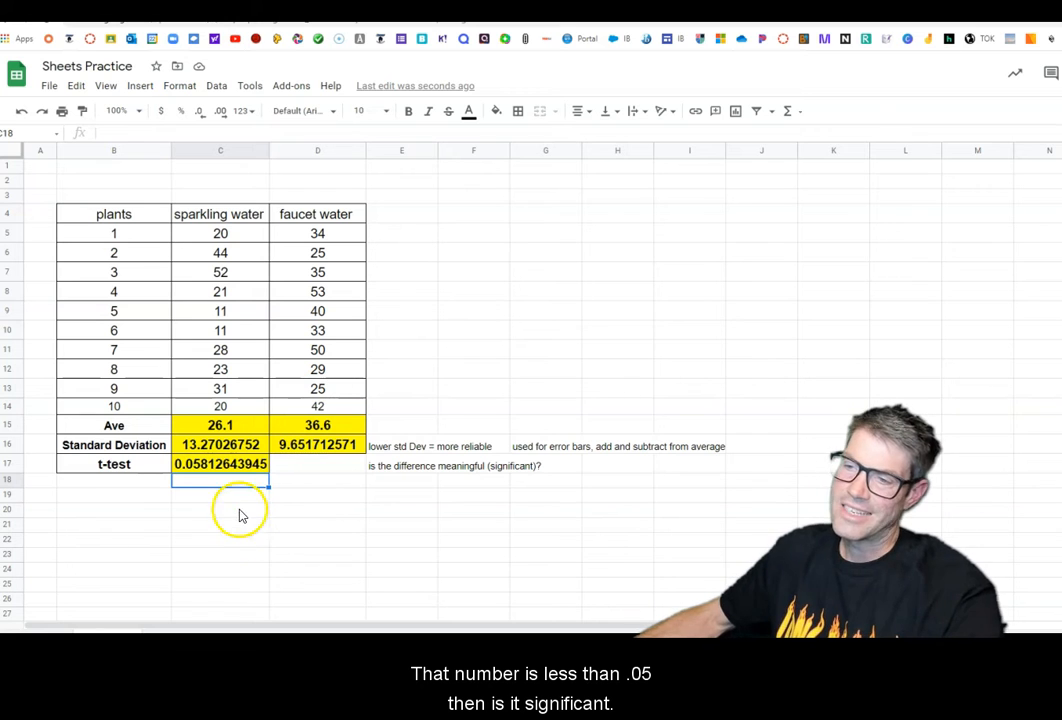
Enter the note "If the number is less than 0.05, it is significant" in C20, below the table
{"action": "left_click", "coordinate": [237, 514]}
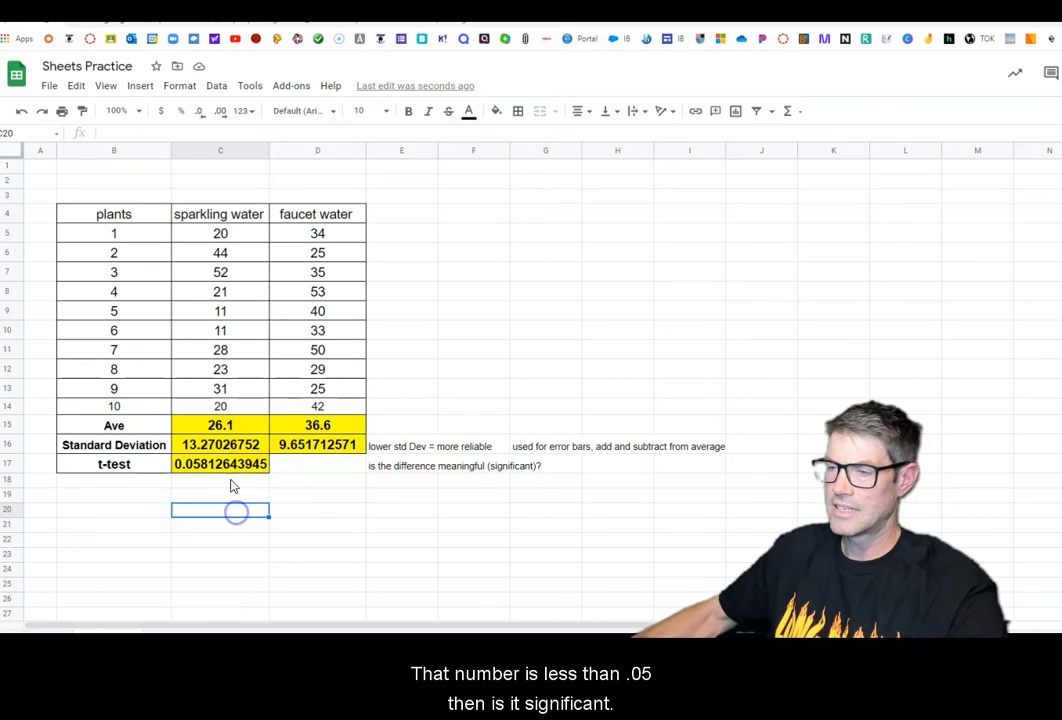
{"action": "type", "text": "i"}
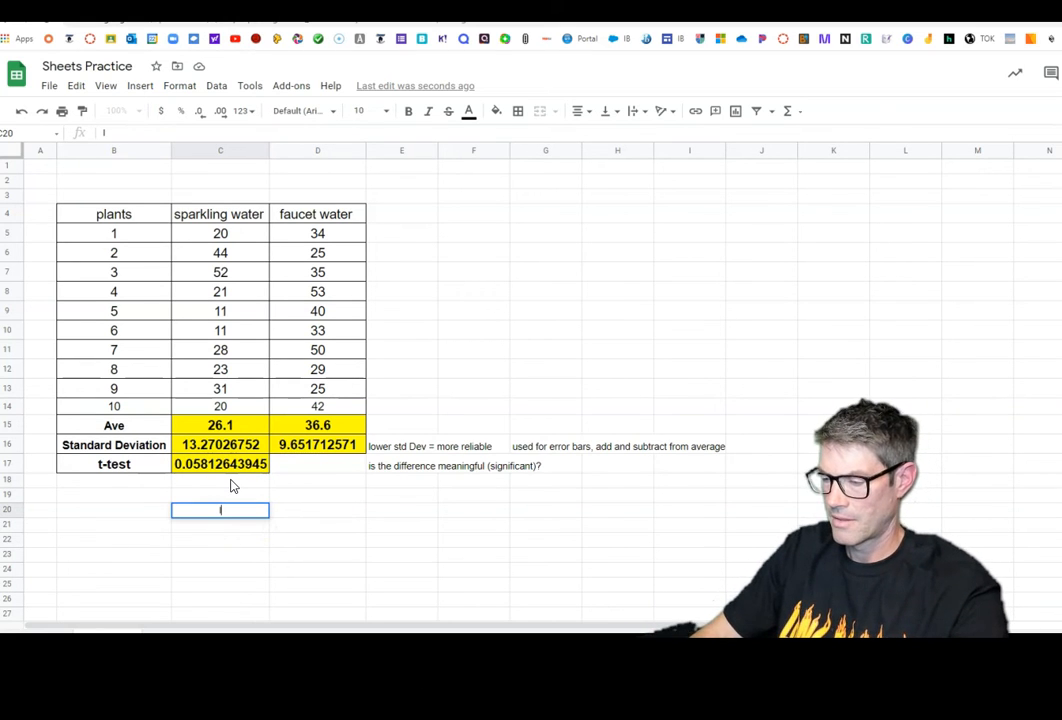
{"action": "type", "text": "f the number is"}
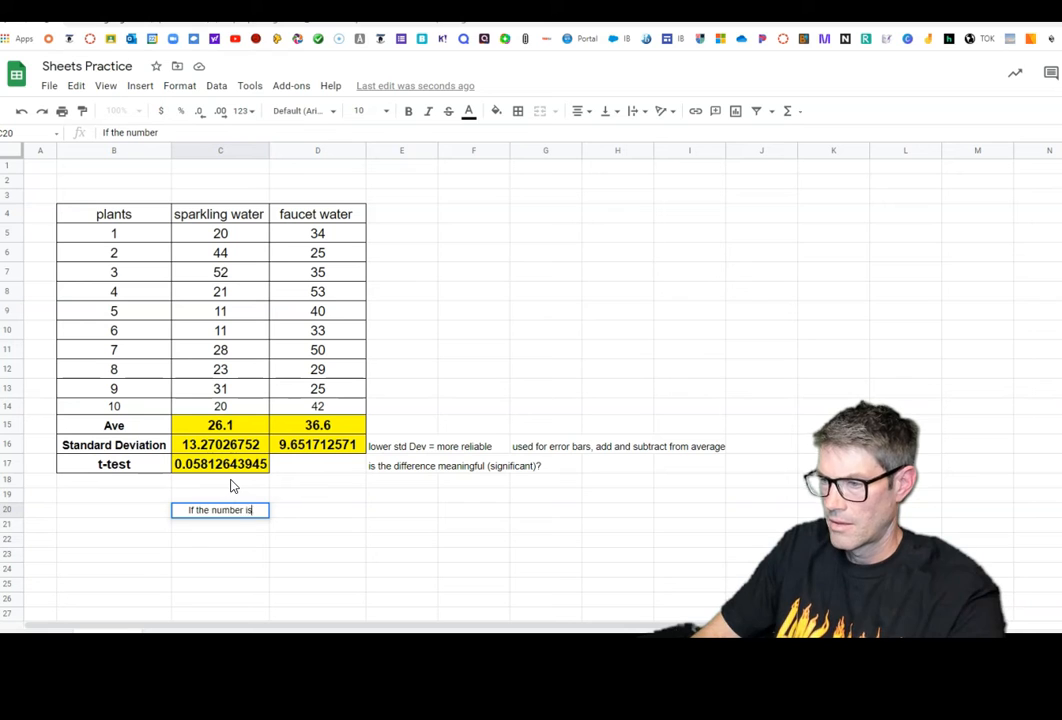
{"action": "type", "text": " less than "}
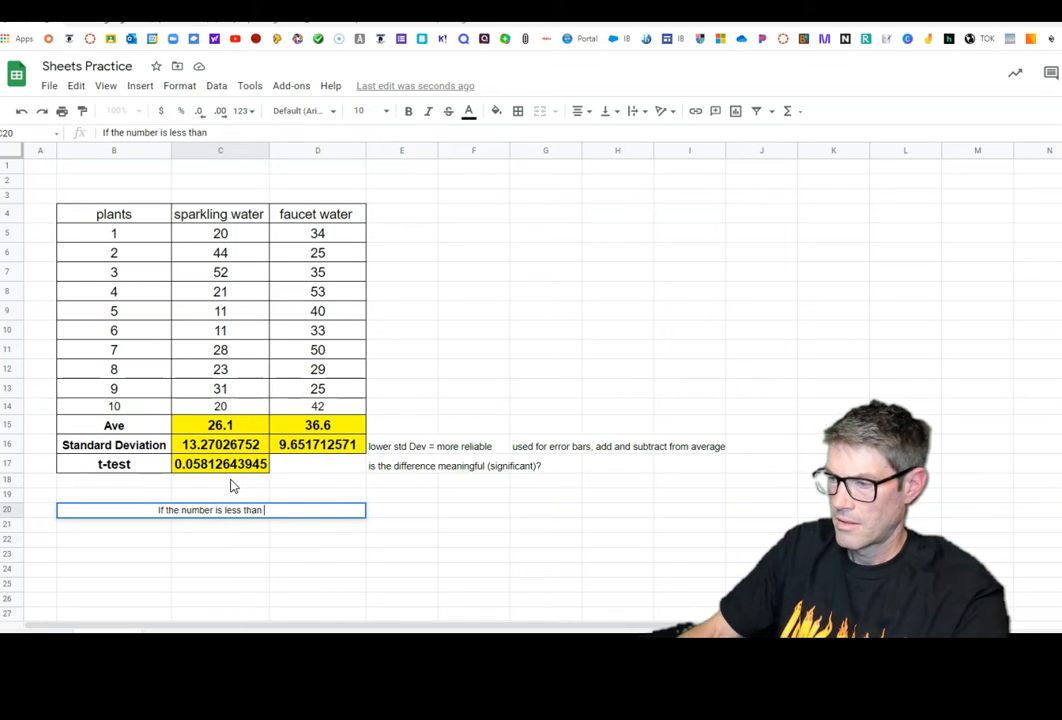
{"action": "type", "text": "0.05, it is so"}
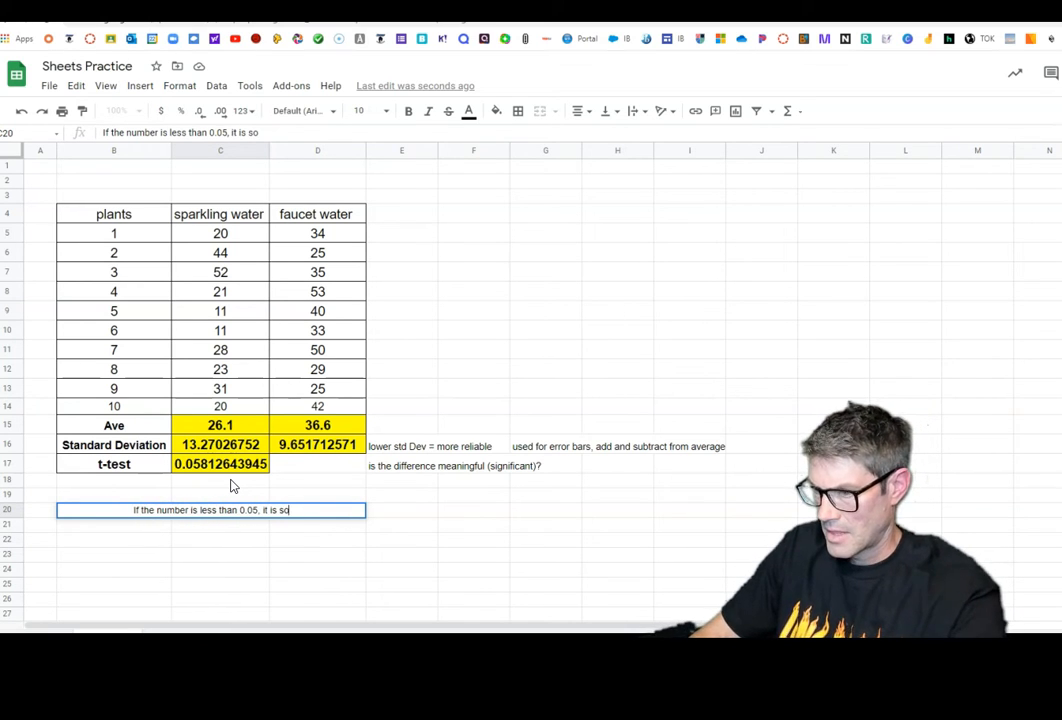
{"action": "key", "text": "BackSpace"}
{"action": "type", "text": "significnt"}
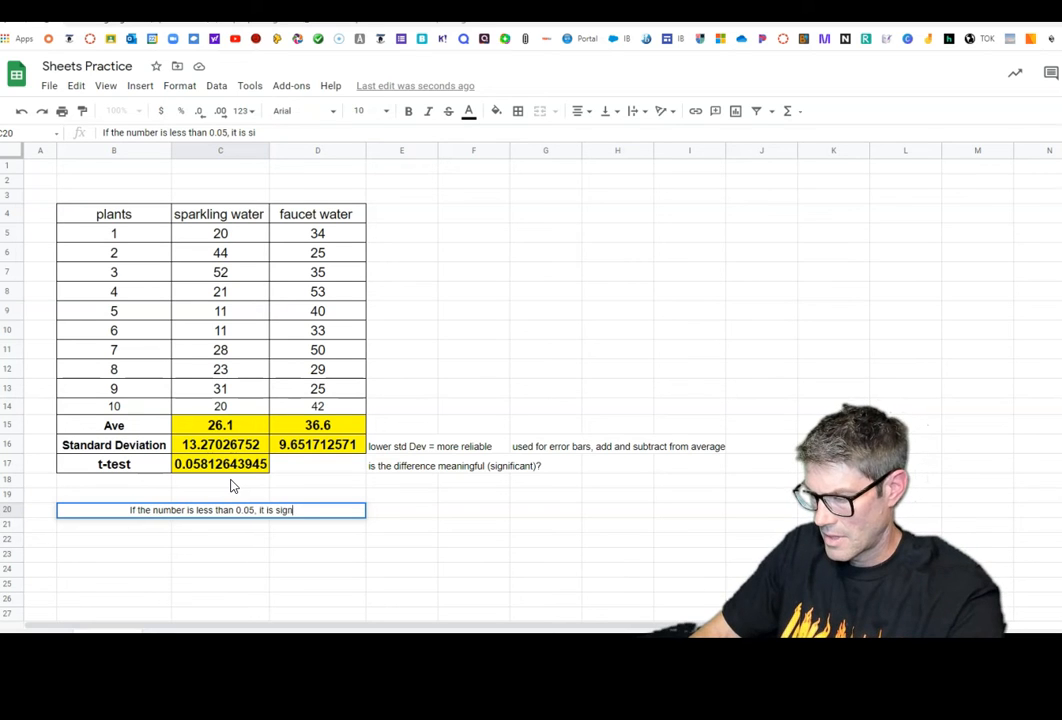
{"action": "key", "text": "BackSpace"}
{"action": "key", "text": "BackSpace"}
{"action": "key", "text": "BackSpace"}
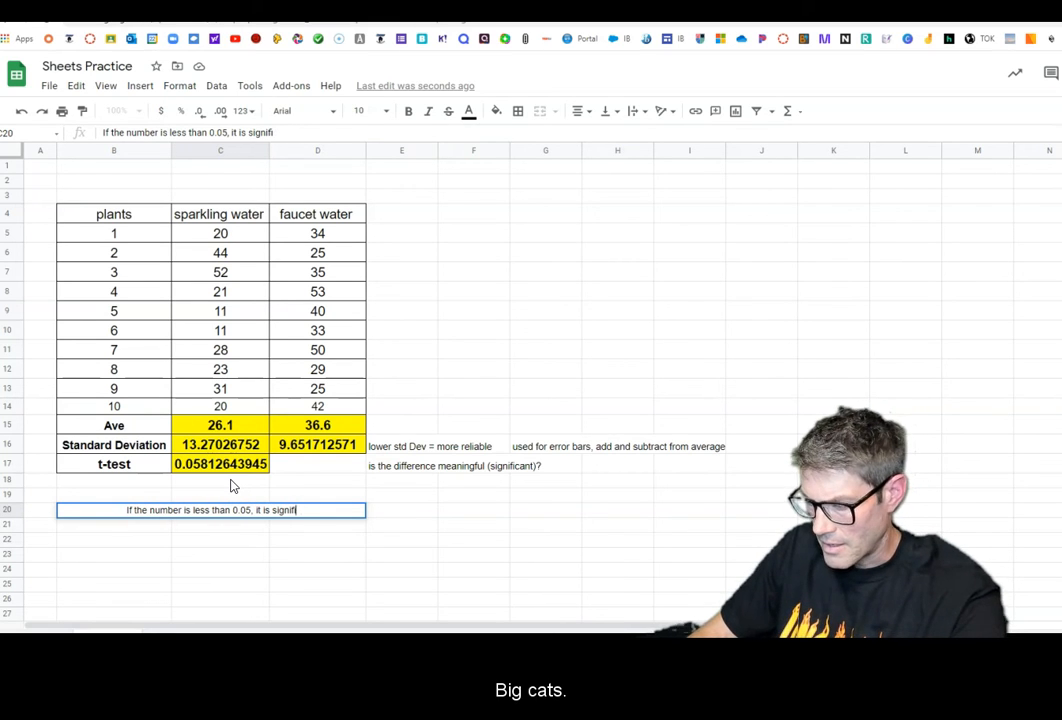
{"action": "type", "text": "cant"}
{"action": "left_click", "coordinate": [372, 583]}
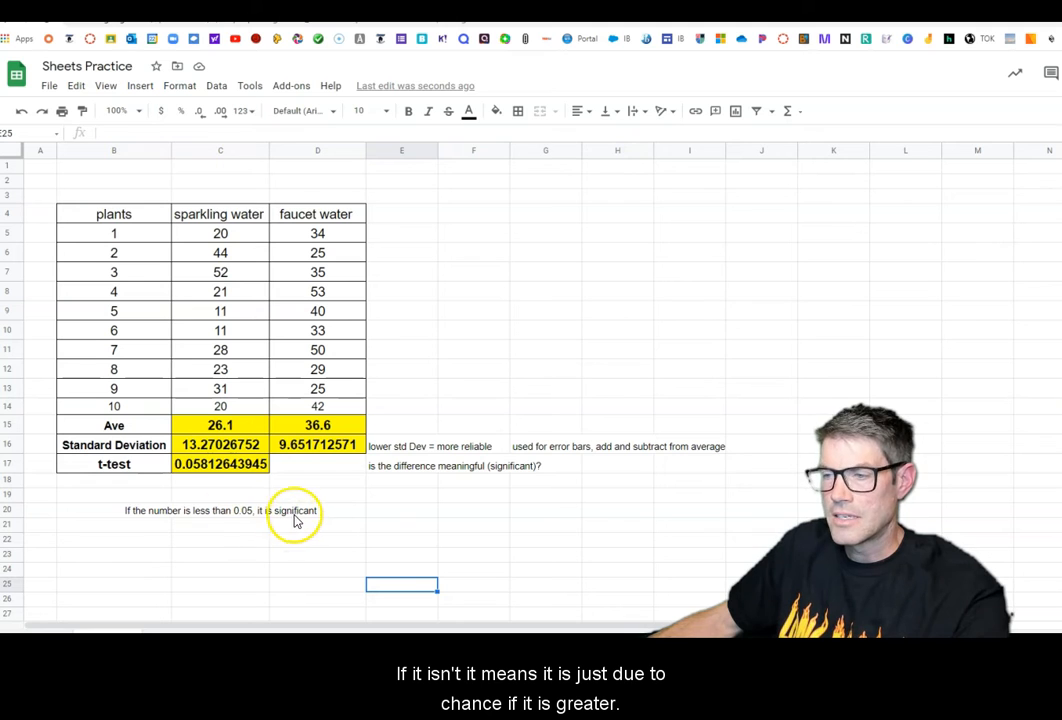
Add the note "If it is greater than 0.05, the difference is due to chance" in C21
{"action": "left_click", "coordinate": [213, 528]}
{"action": "type", "text": "If iy is"}
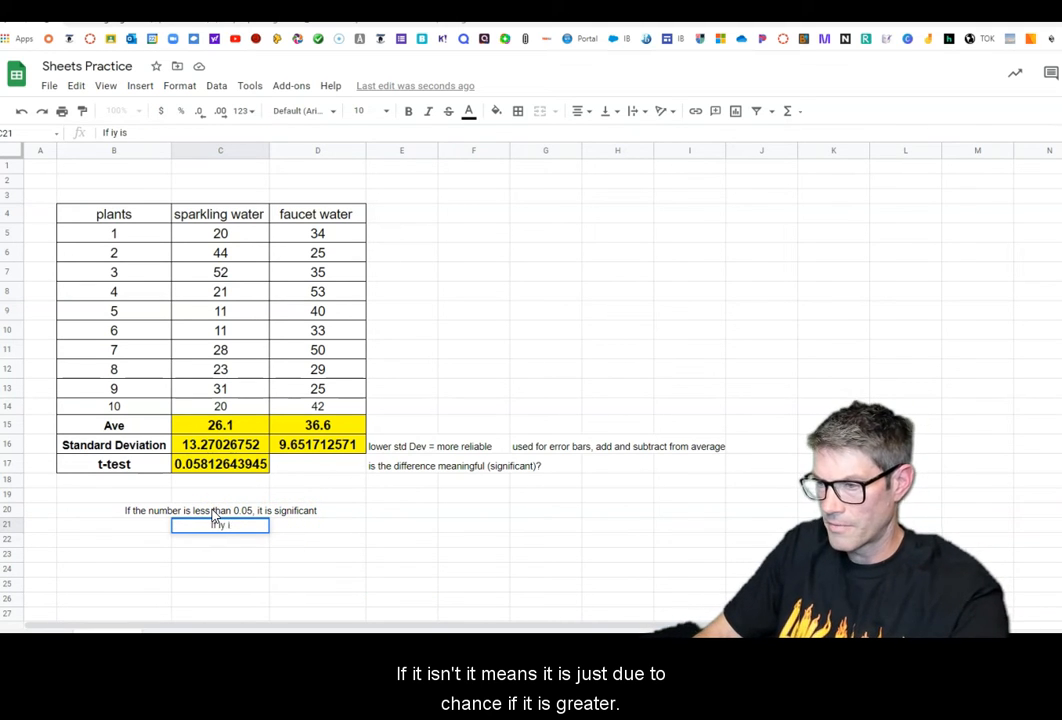
{"action": "key", "text": "BackSpace"}
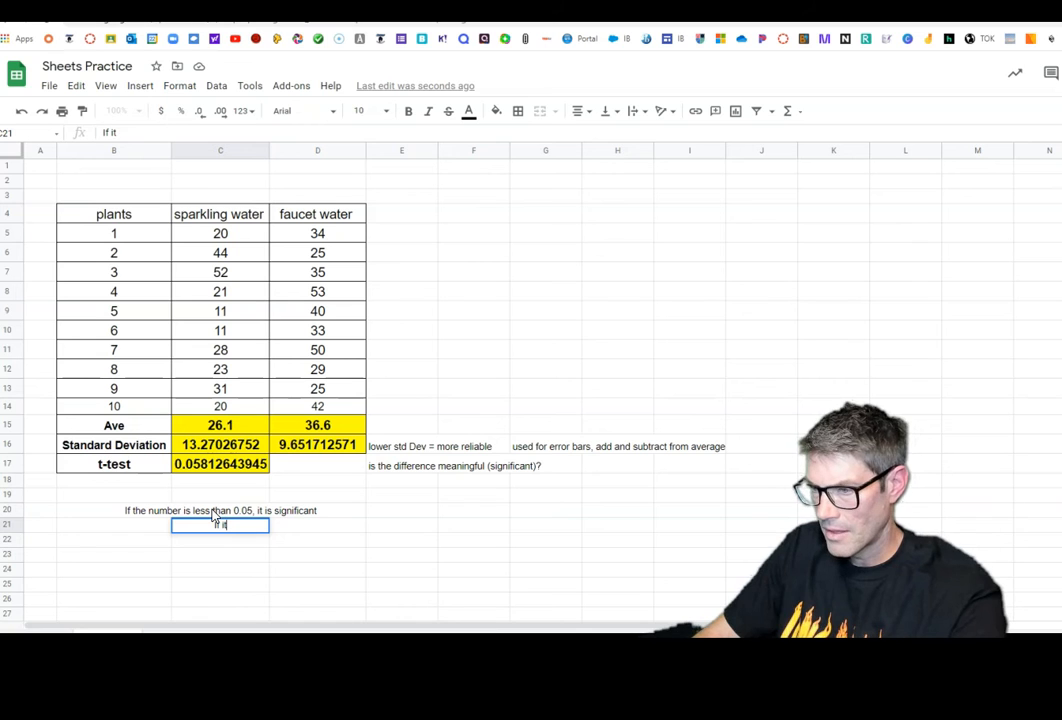
{"action": "type", "text": "t is greater than 0.05"}
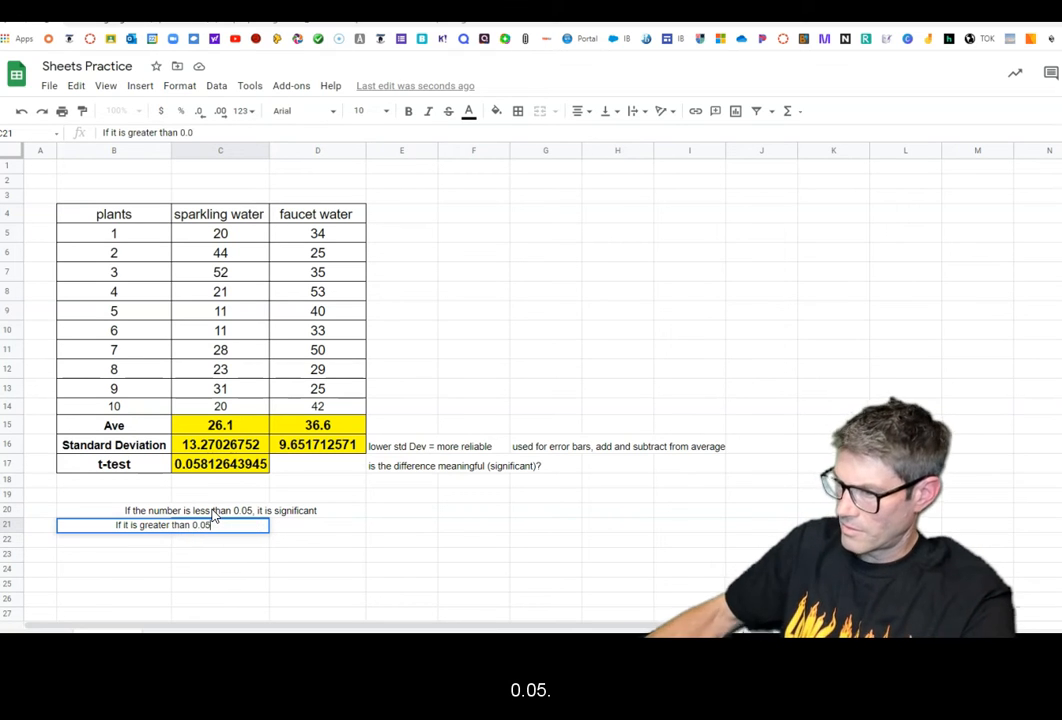
{"action": "type", "text": ", the difference is du eto"}
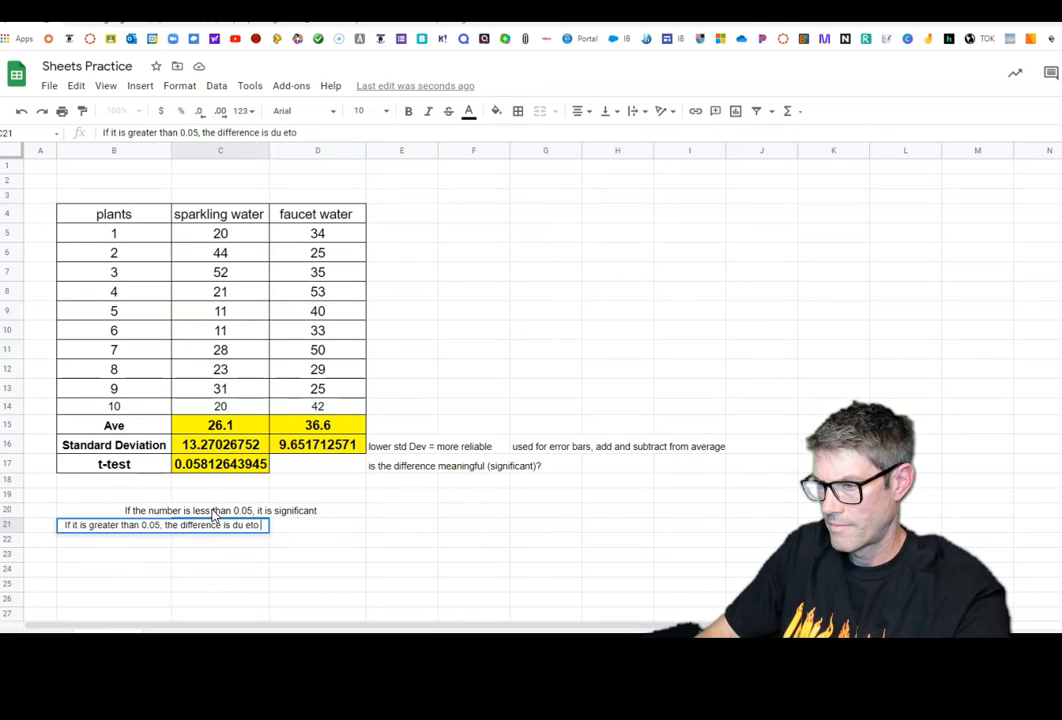
{"action": "key", "text": "BackSpace"}
{"action": "key", "text": "BackSpace"}
{"action": "type", "text": "e to chance"}
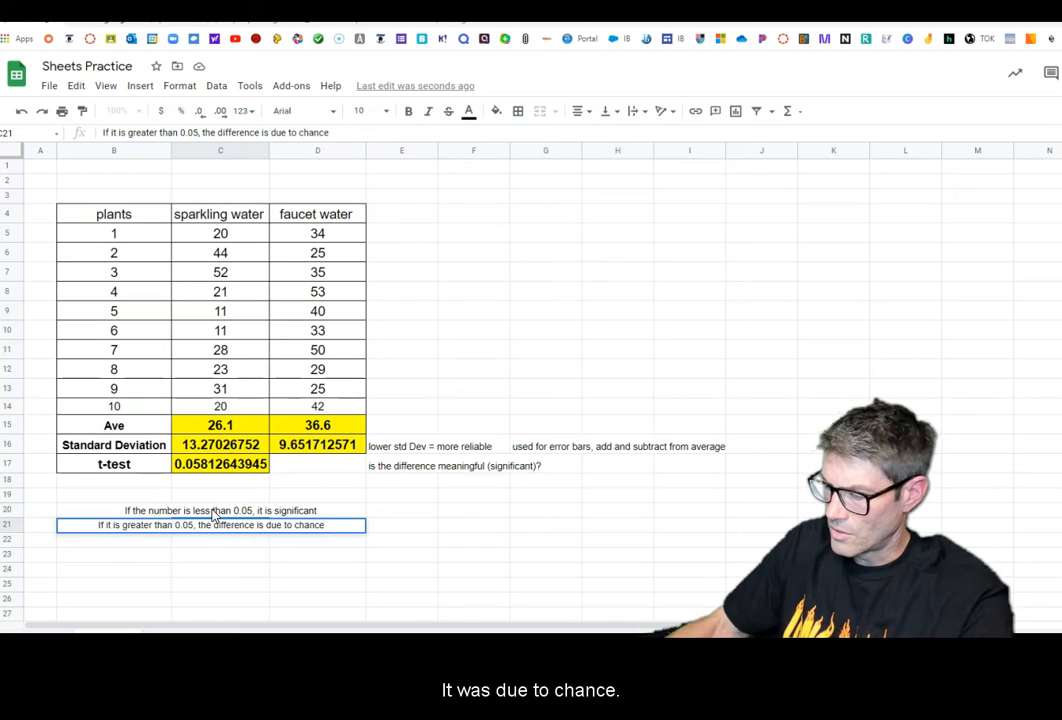
{"action": "key", "text": "Return"}
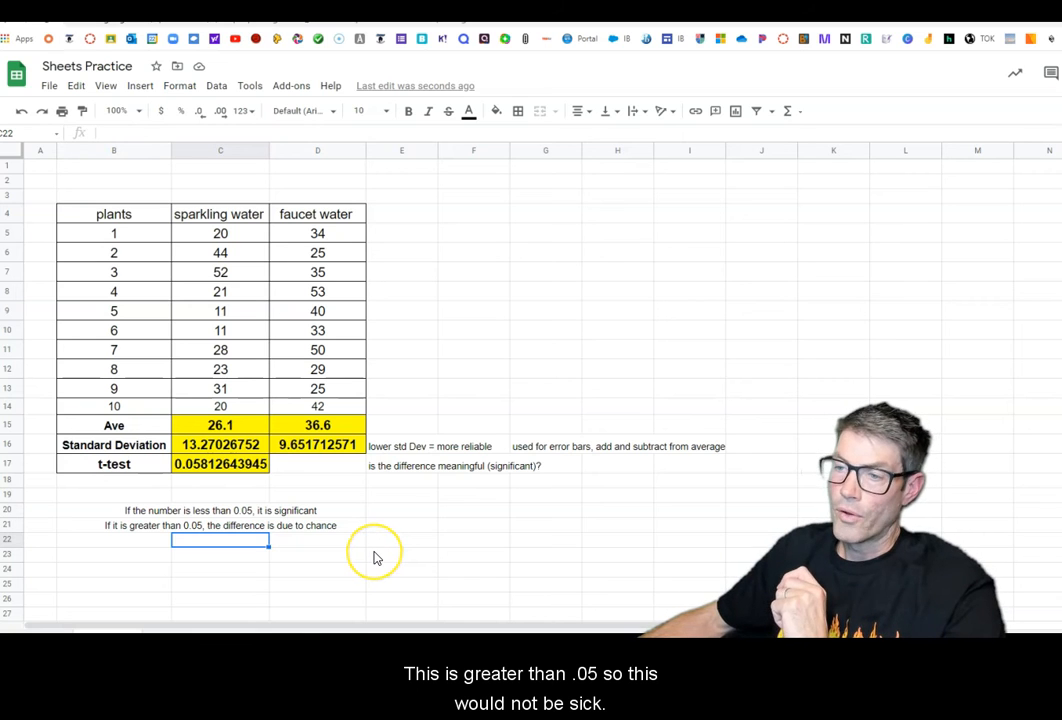
Enter the note "Our p-value is not signifant" in C24, below the two significance rules
{"action": "left_click", "coordinate": [204, 569]}
{"action": "type", "text": "Our"}
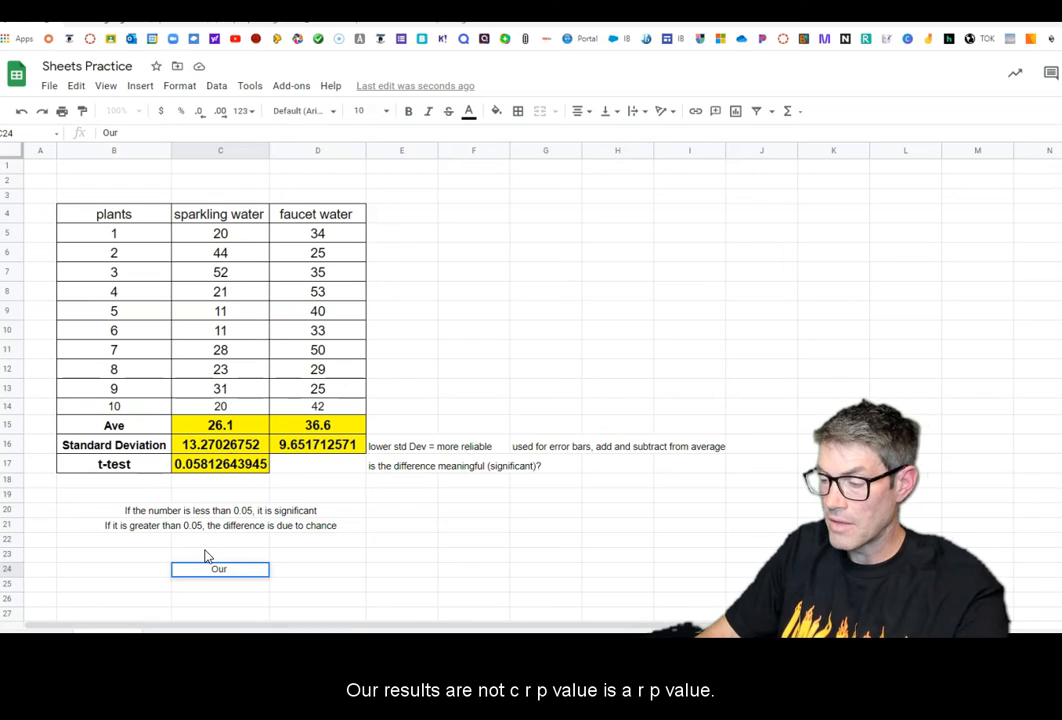
{"action": "type", "text": " p-vcalue us"}
{"action": "key", "text": "BackSpace"}
{"action": "key", "text": "BackSpace"}
{"action": "key", "text": "BackSpace"}
{"action": "key", "text": "BackSpace"}
{"action": "key", "text": "BackSpace"}
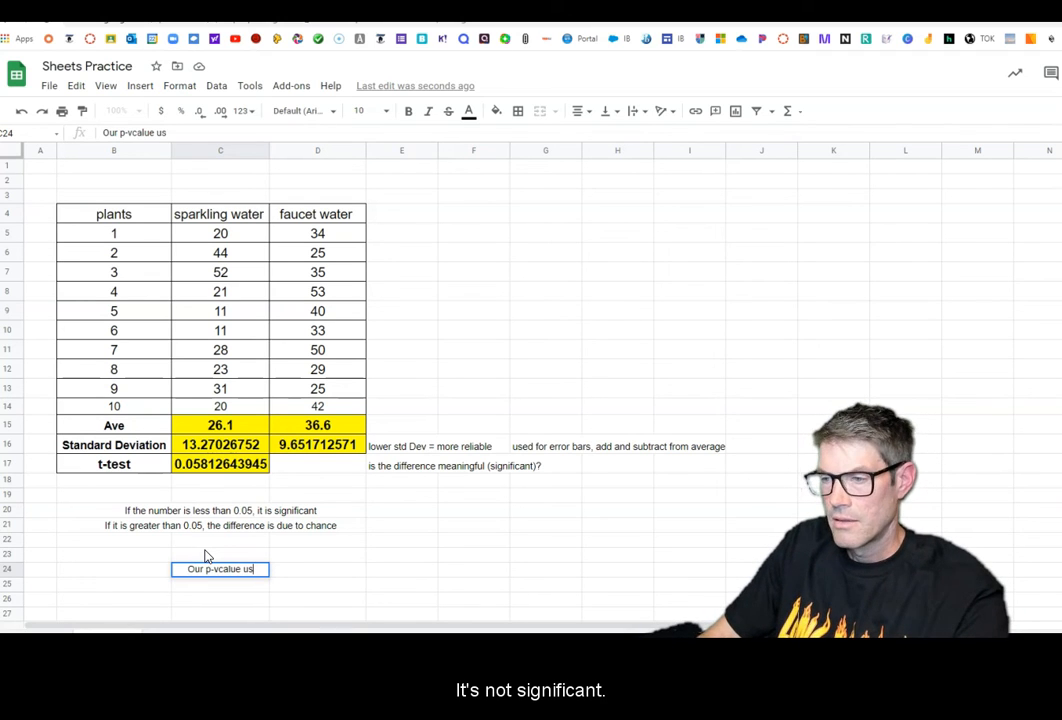
{"action": "key", "text": "BackSpace"}
{"action": "type", "text": "alue is not s"}
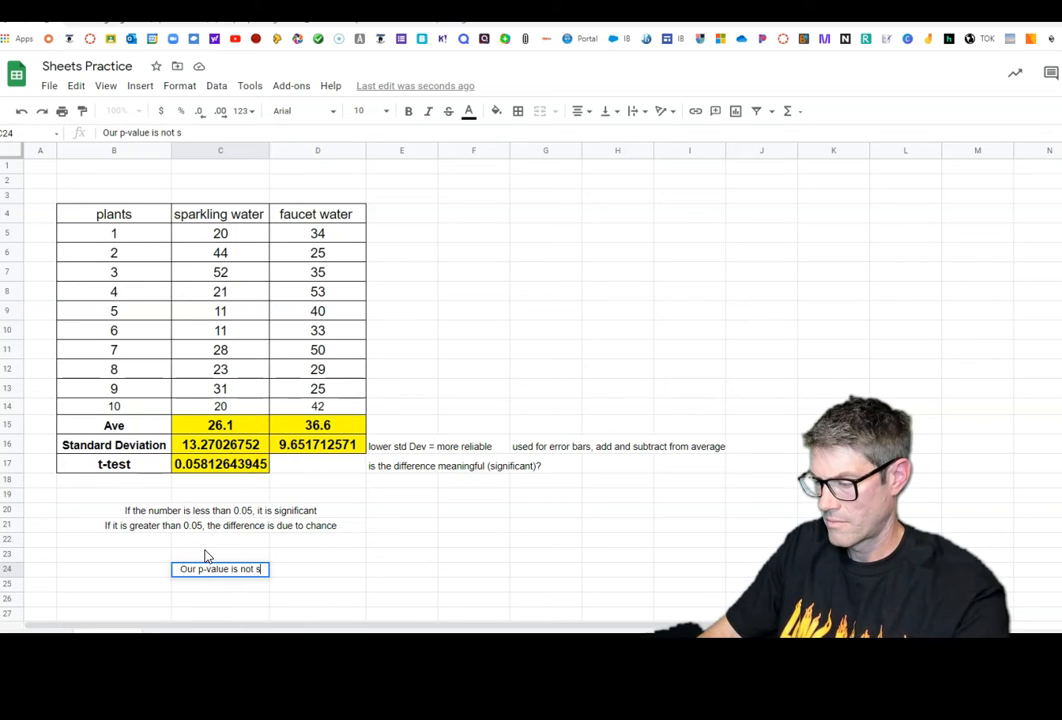
{"action": "type", "text": "ignifant"}
{"action": "left_click", "coordinate": [325, 589]}
Enter the note "We accept the null" in C25, correcting the spelling of "accept"
{"action": "left_click", "coordinate": [234, 589]}
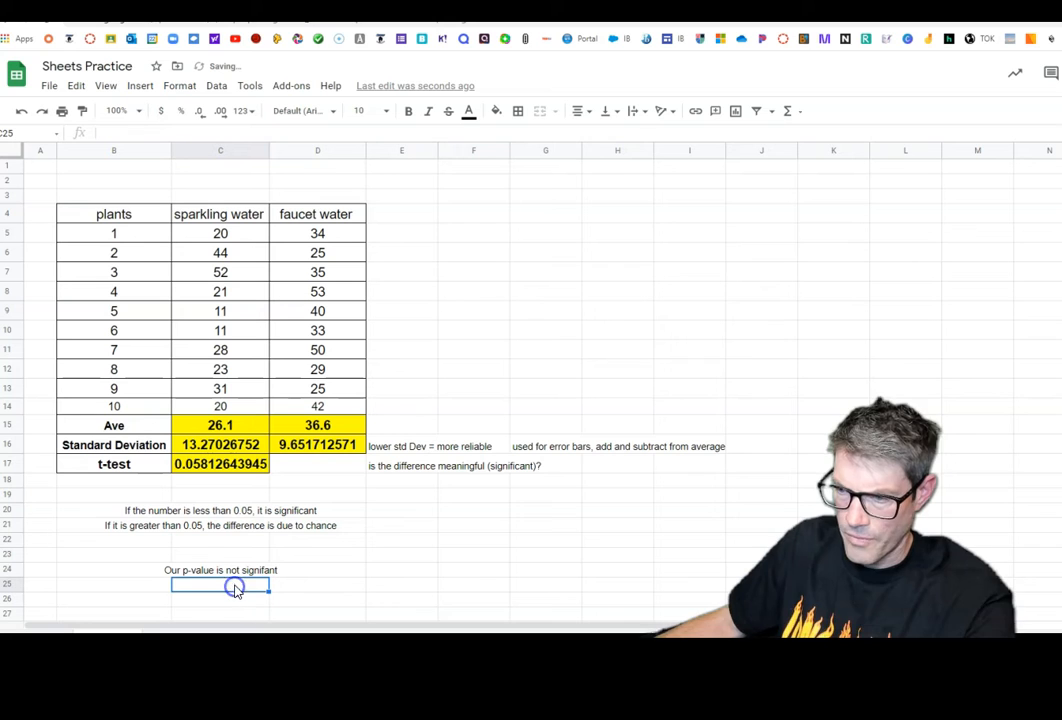
{"action": "type", "text": "We acceot the null"}
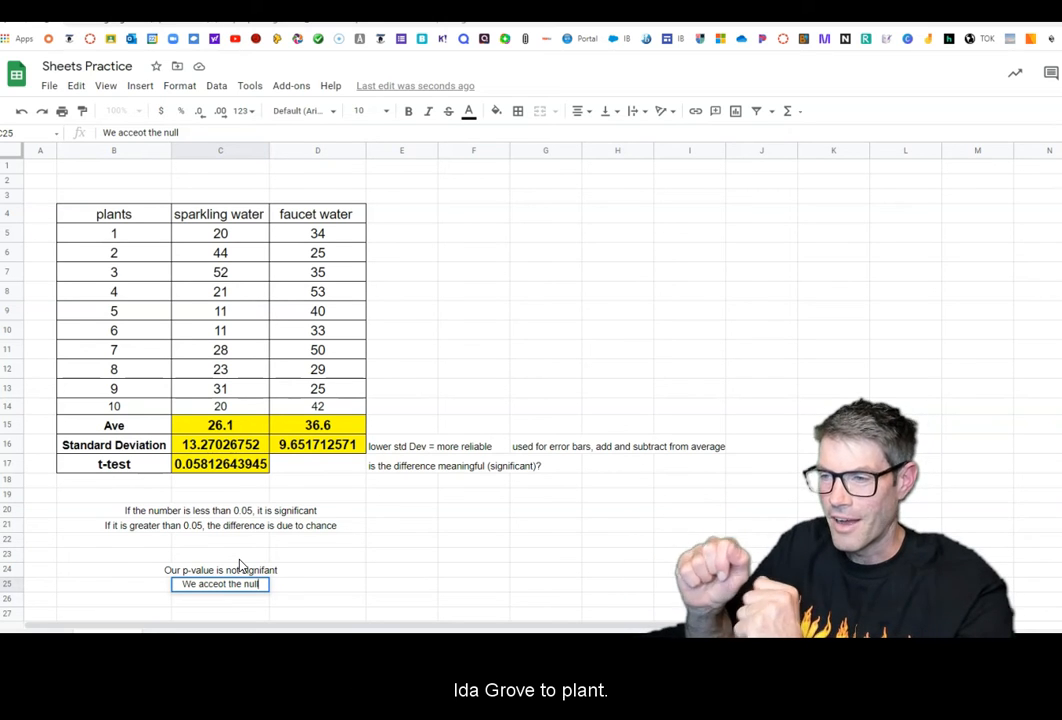
{"action": "key", "text": "Left"}
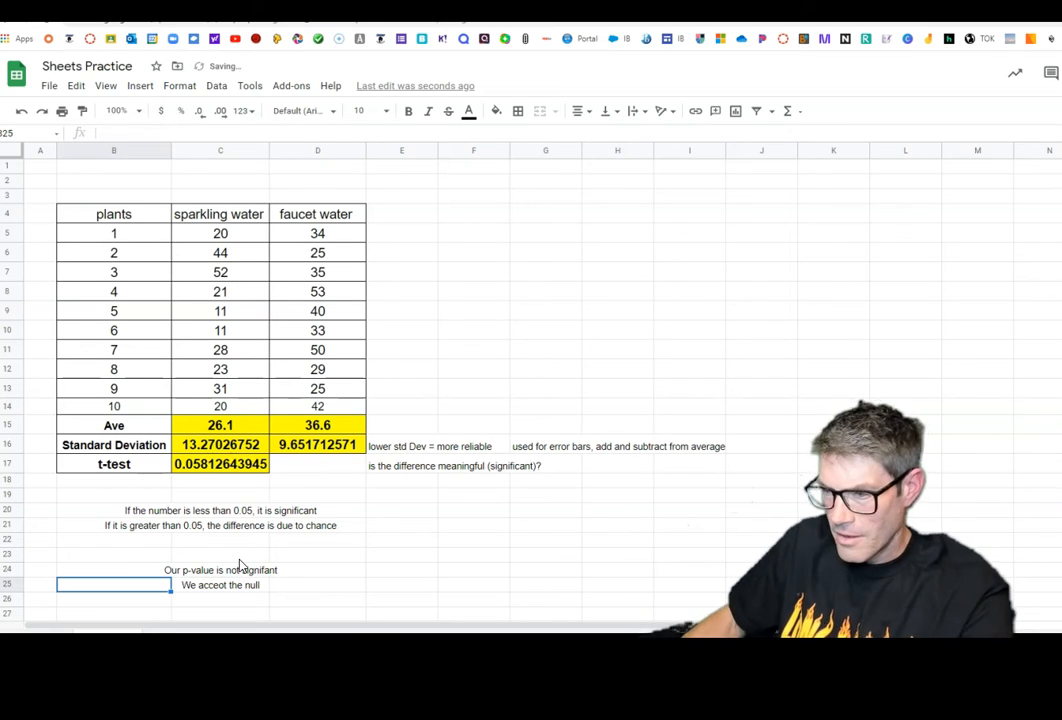
{"action": "key", "text": "Right"}
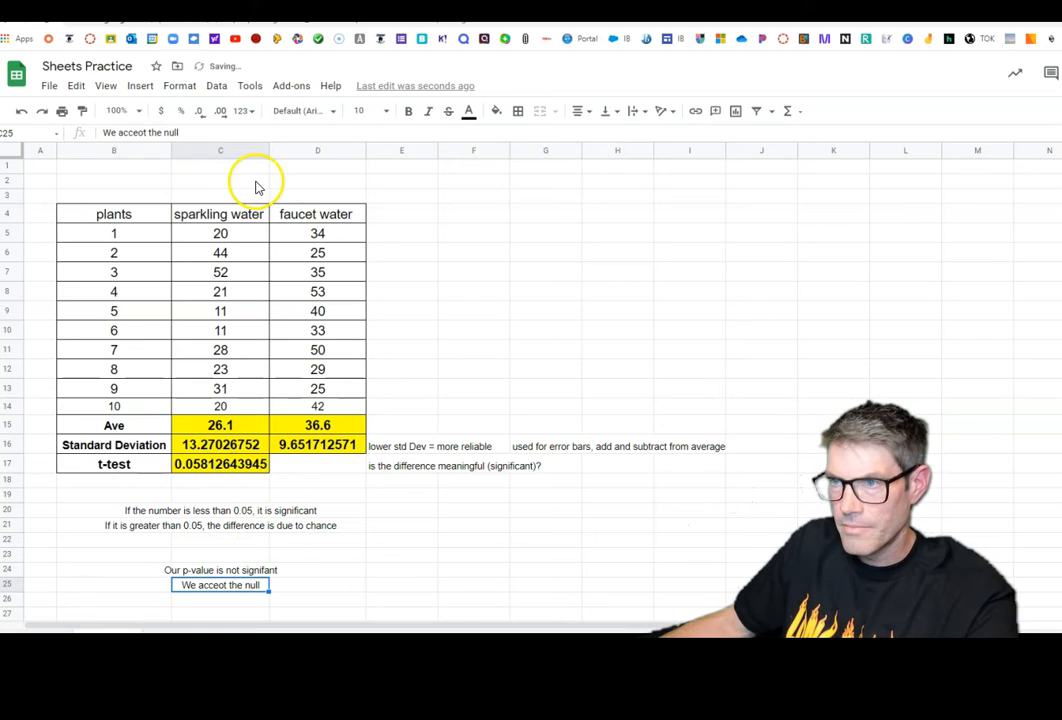
{"action": "left_click", "coordinate": [146, 133]}
{"action": "key", "text": "BackSpace"}
{"action": "type", "text": "p"}
{"action": "type", "text": "t"}
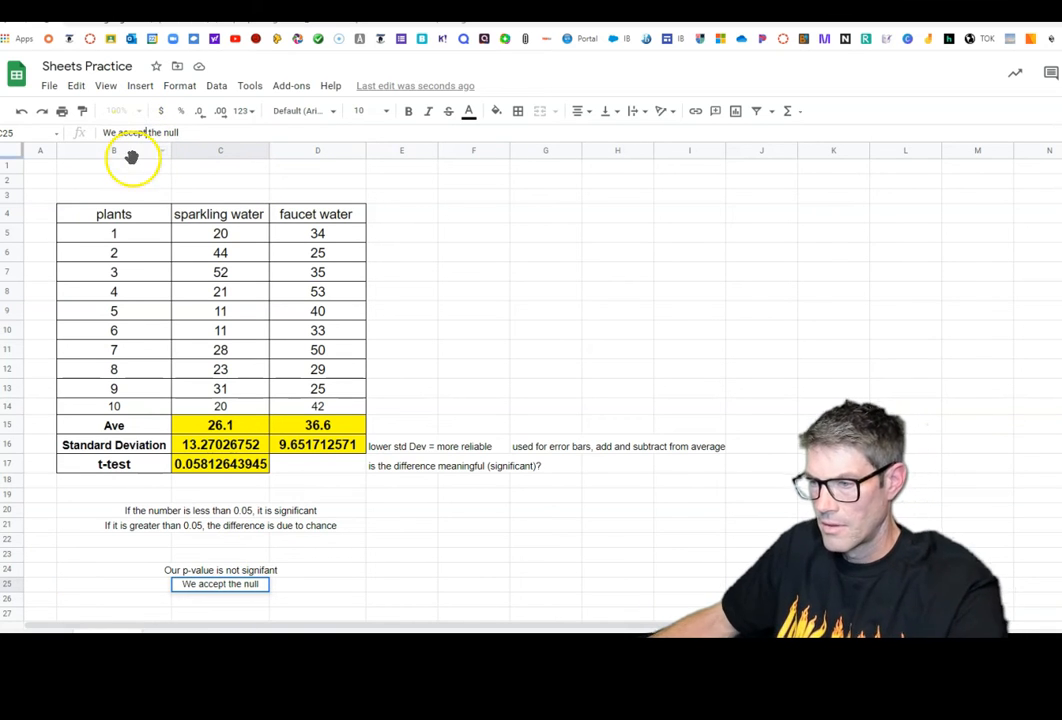
Extend the note in C25 with "hypothesis, that sparkling water"
{"action": "type", "text": " the null"}
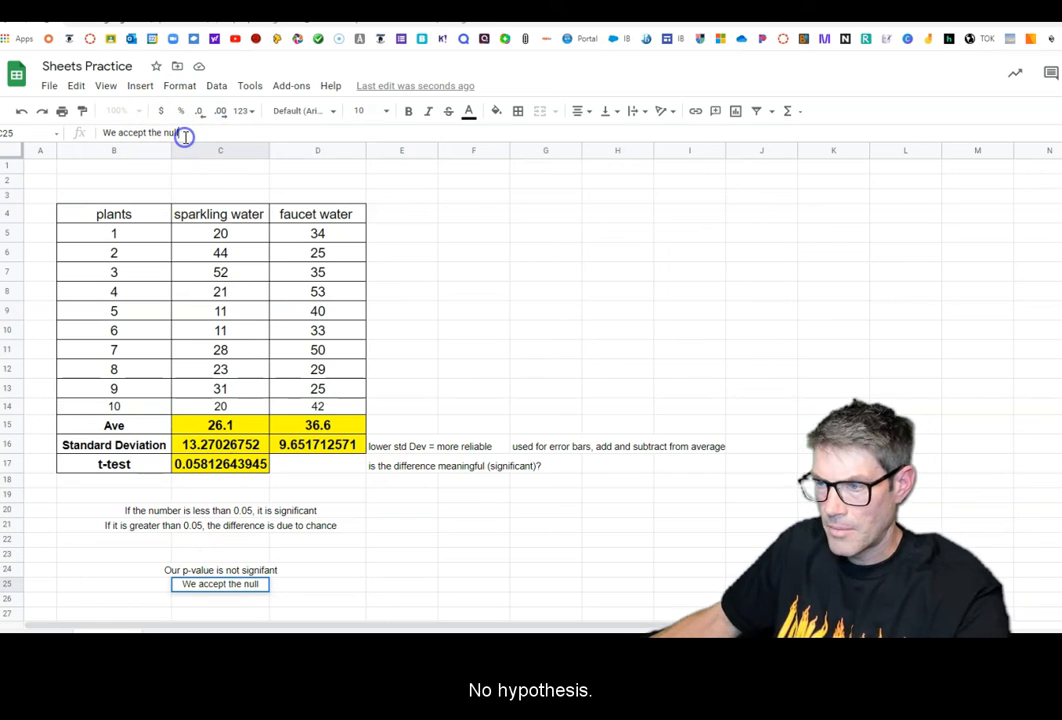
{"action": "type", "text": " hypithe"}
{"action": "key", "text": "BackSpace"}
{"action": "key", "text": "BackSpace"}
{"action": "key", "text": "BackSpace"}
{"action": "key", "text": "BackSpace"}
{"action": "type", "text": "othesis"}
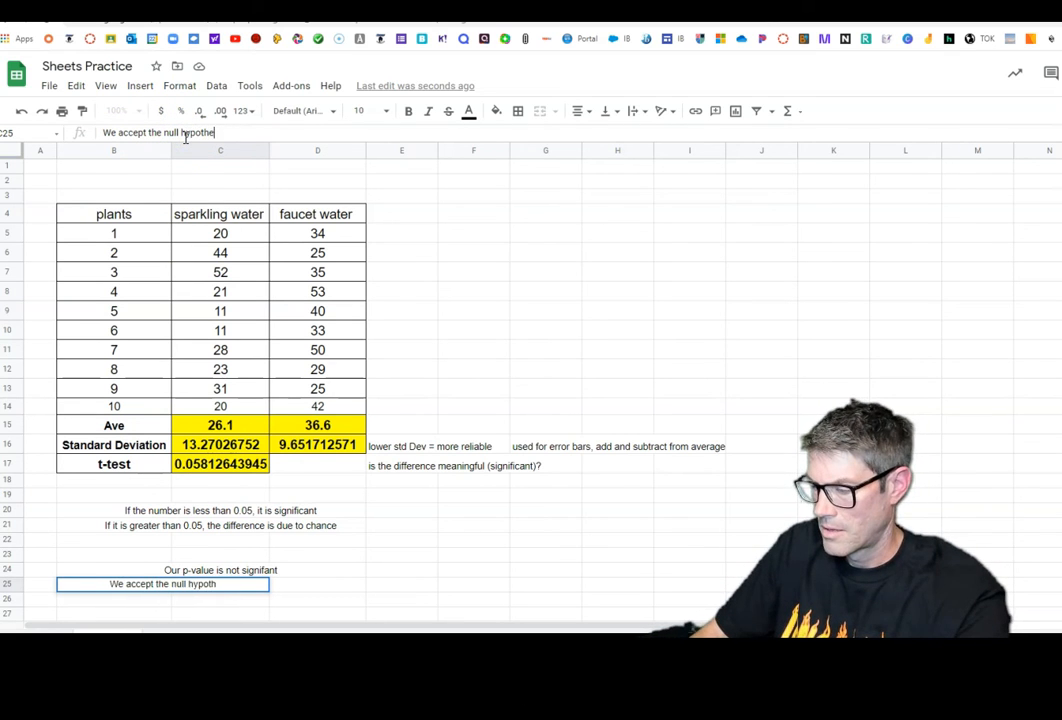
{"action": "type", "text": ", tjat"}
{"action": "key", "text": "BackSpace"}
{"action": "key", "text": "BackSpace"}
{"action": "key", "text": "BackSpace"}
{"action": "type", "text": "hat sparkling"}
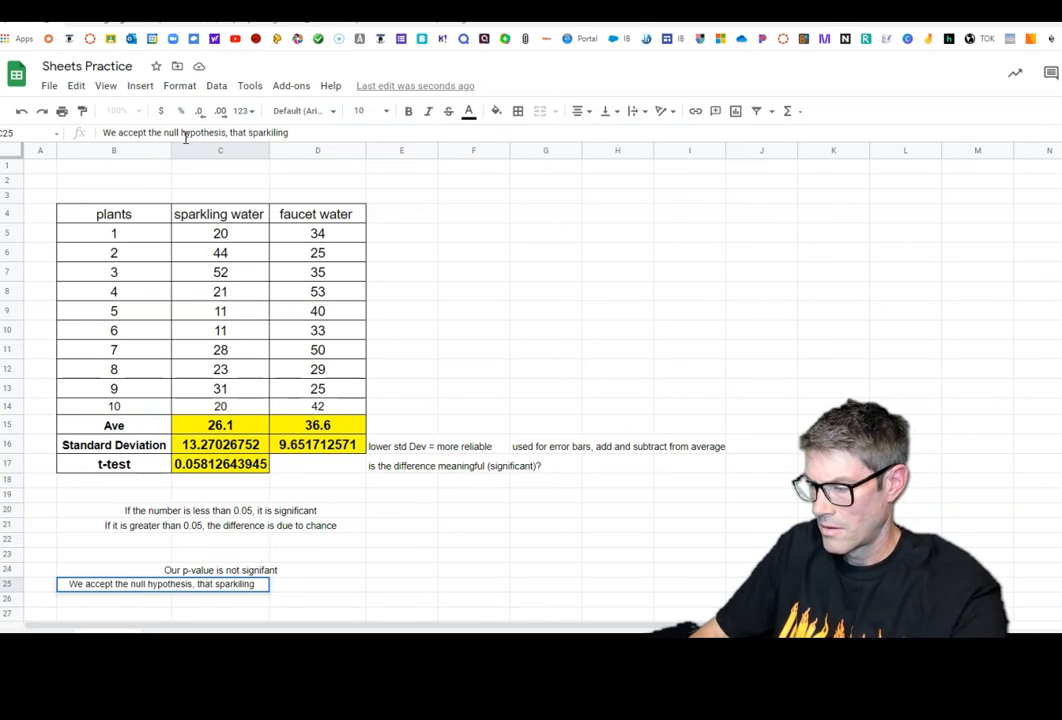
{"action": "key", "text": "BackSpace"}
{"action": "key", "text": "BackSpace"}
{"action": "key", "text": "BackSpace"}
{"action": "key", "text": "BackSpace"}
{"action": "type", "text": "li"}
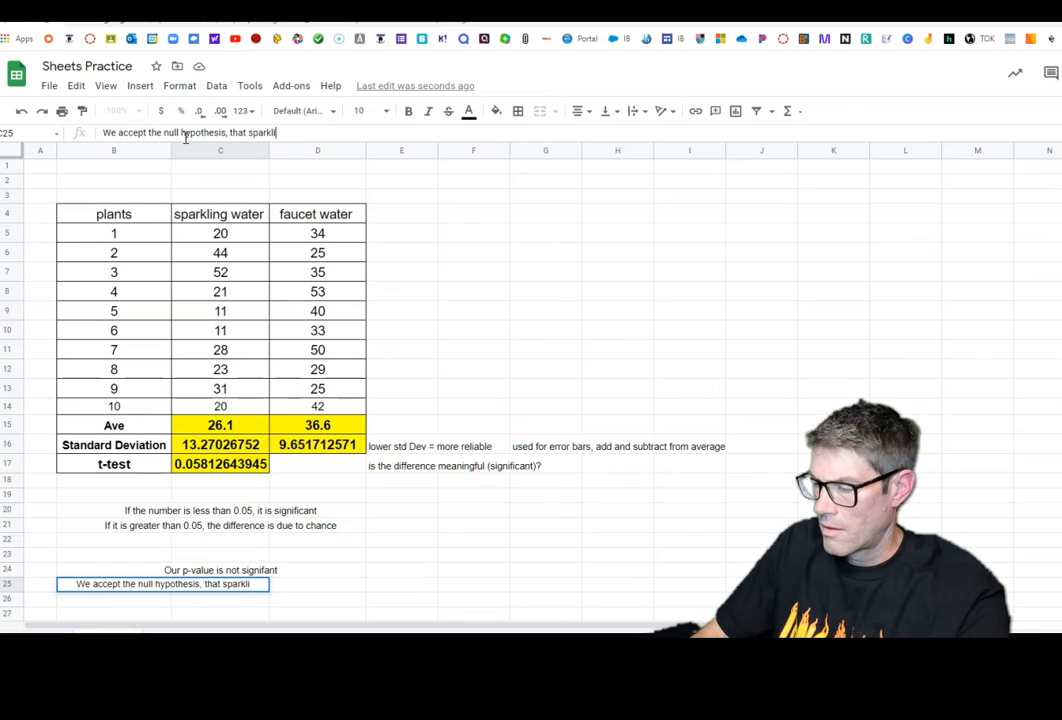
{"action": "type", "text": "ng watwe"}
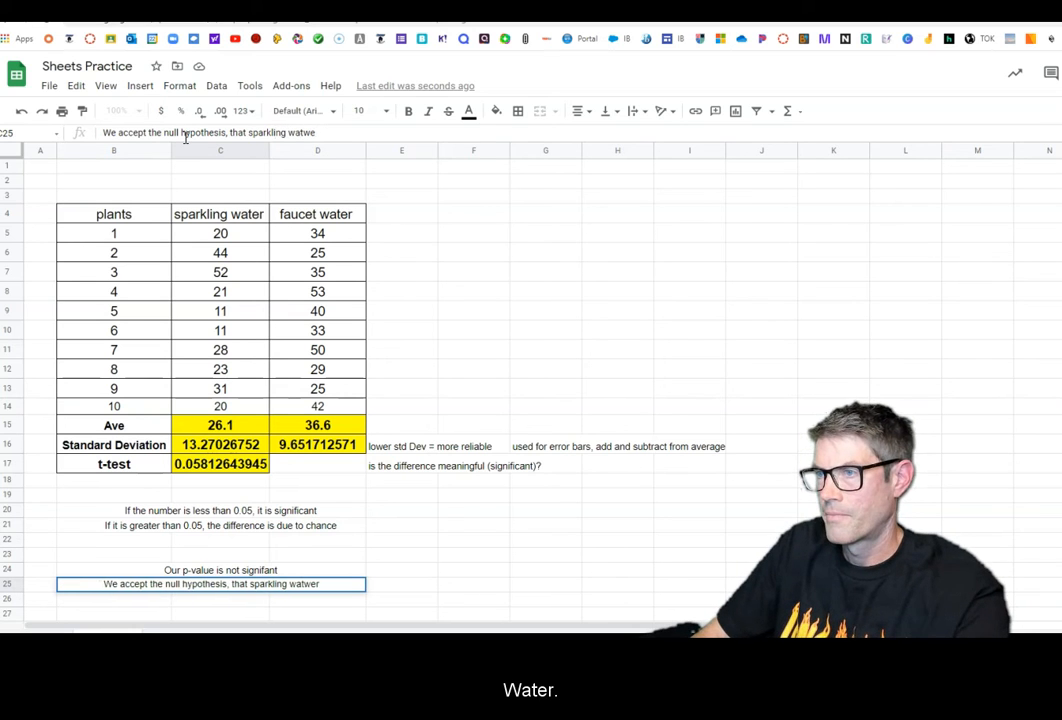
{"action": "key", "text": "BackSpace"}
{"action": "key", "text": "BackSpace"}
{"action": "type", "text": "er"}
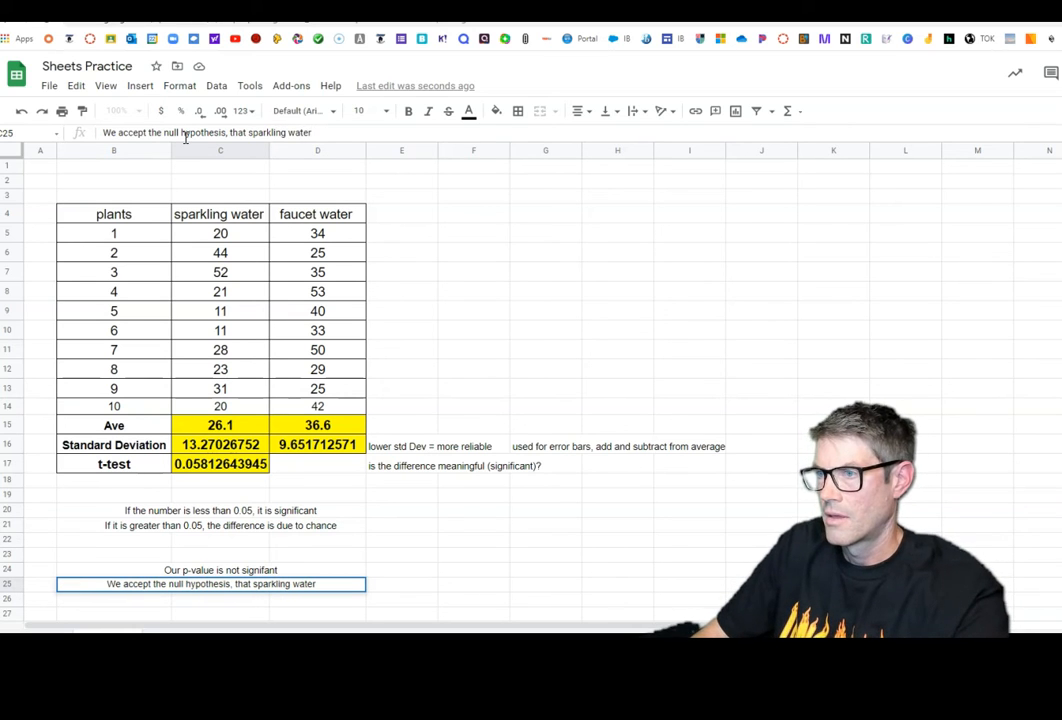
Complete the note in C25 with "and faucet water have the same effect on the growth of plants"
{"action": "type", "text": " and "}
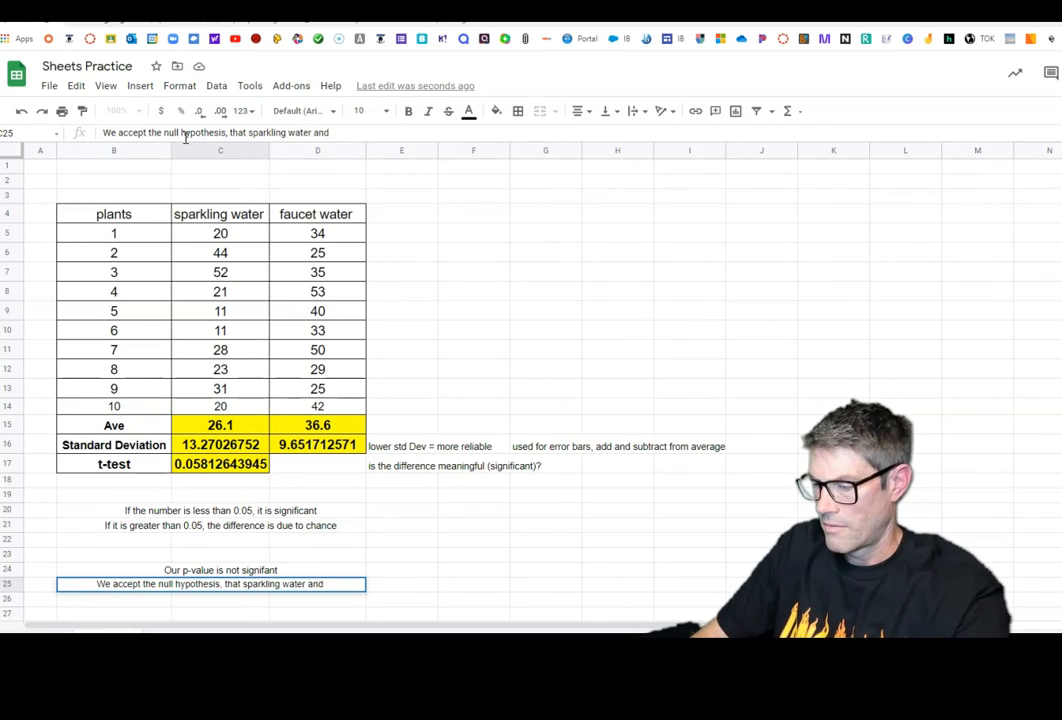
{"action": "type", "text": "faucet"}
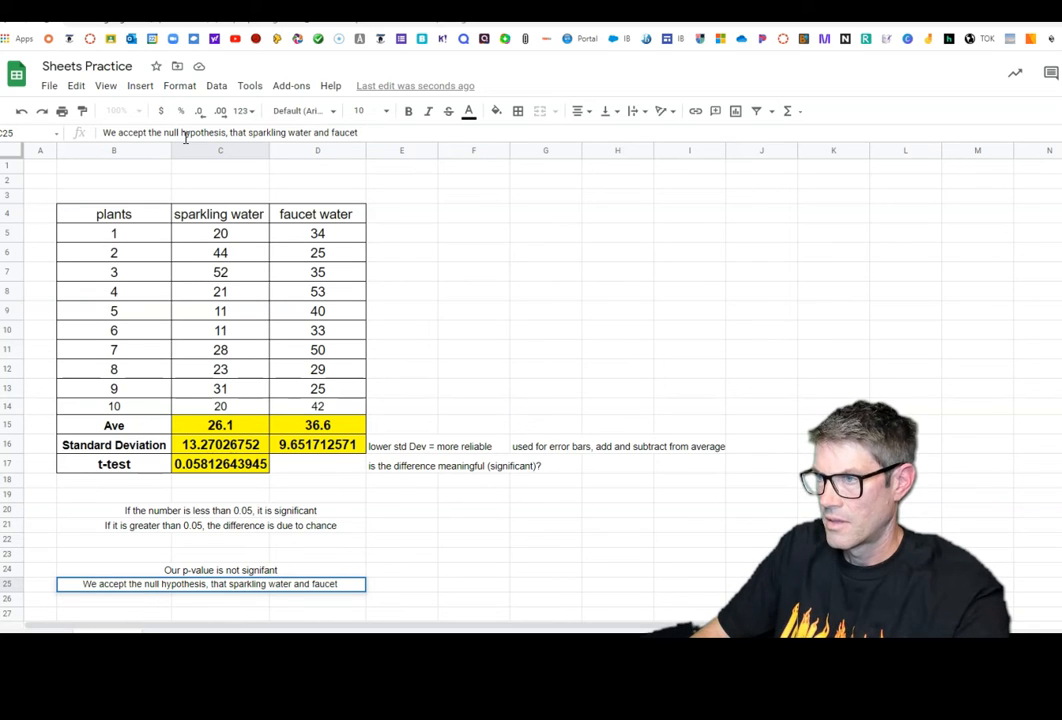
{"action": "type", "text": " water"}
{"action": "type", "text": " have the same"}
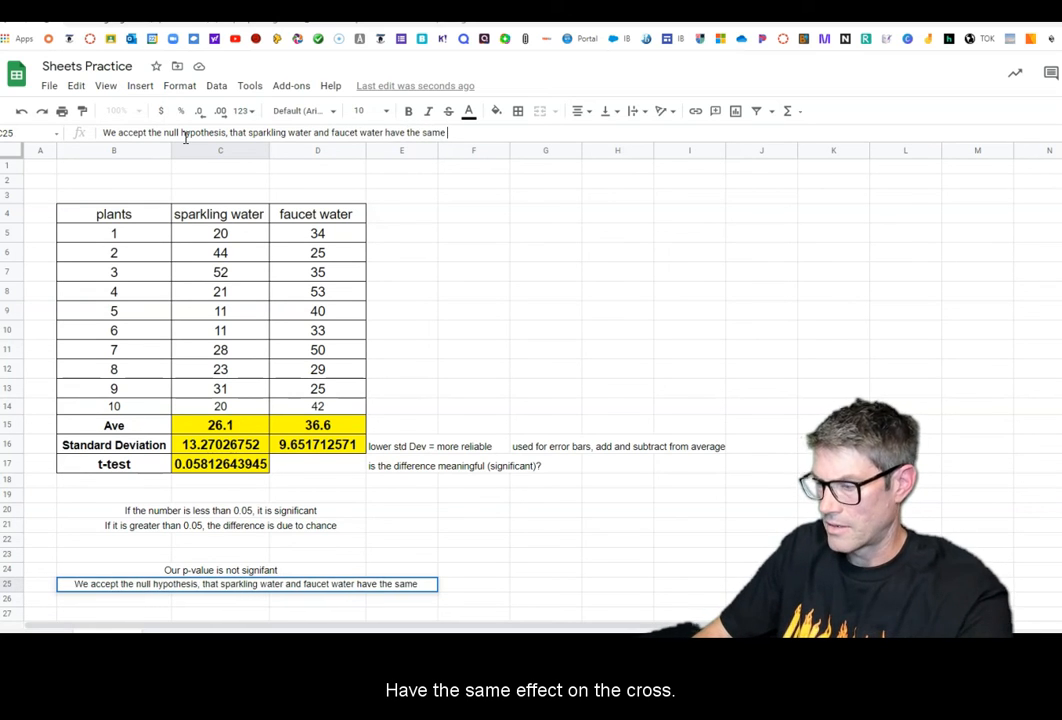
{"action": "type", "text": " effect"}
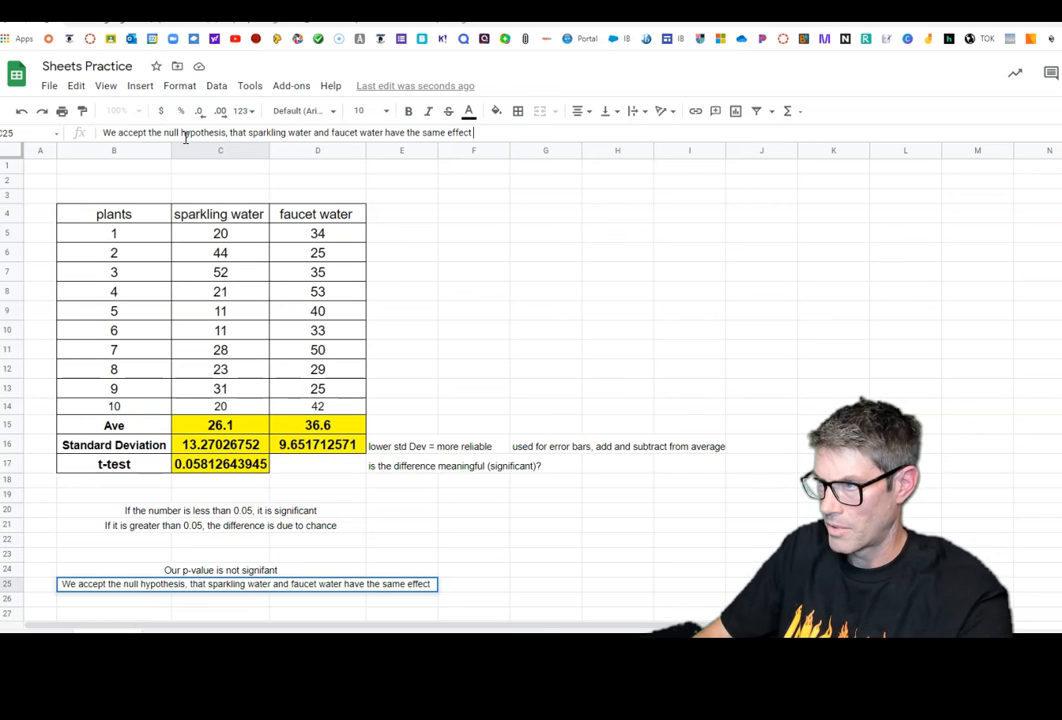
{"action": "type", "text": " of"}
{"action": "key", "text": "BackSpace"}
{"action": "key", "text": "BackSpace"}
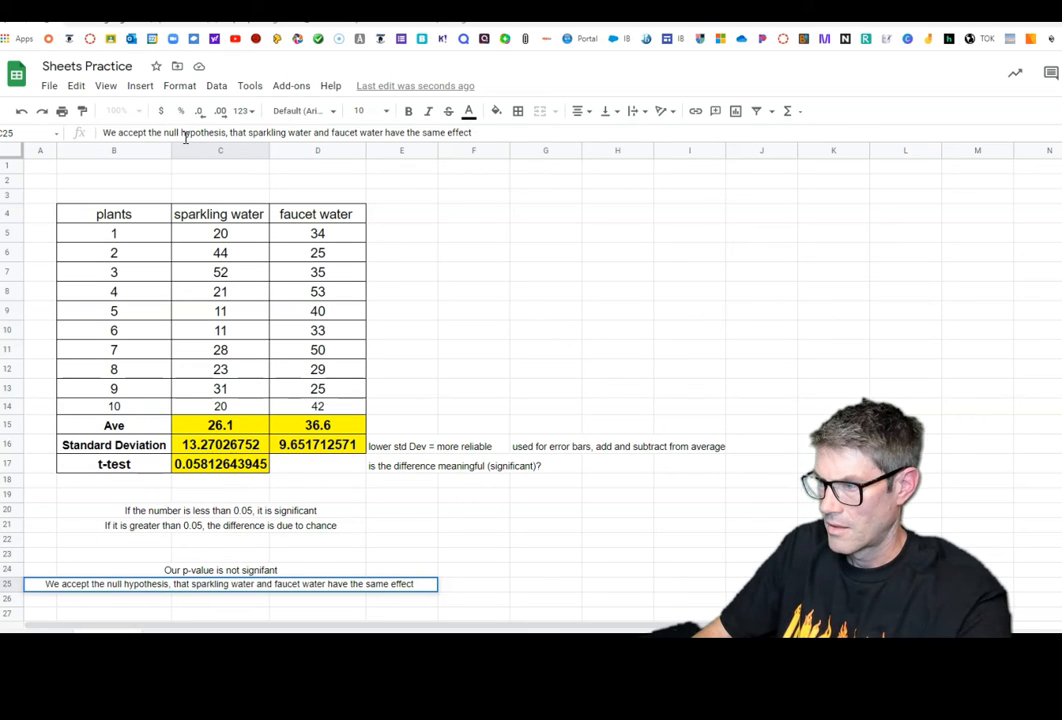
{"action": "type", "text": "on the gro"}
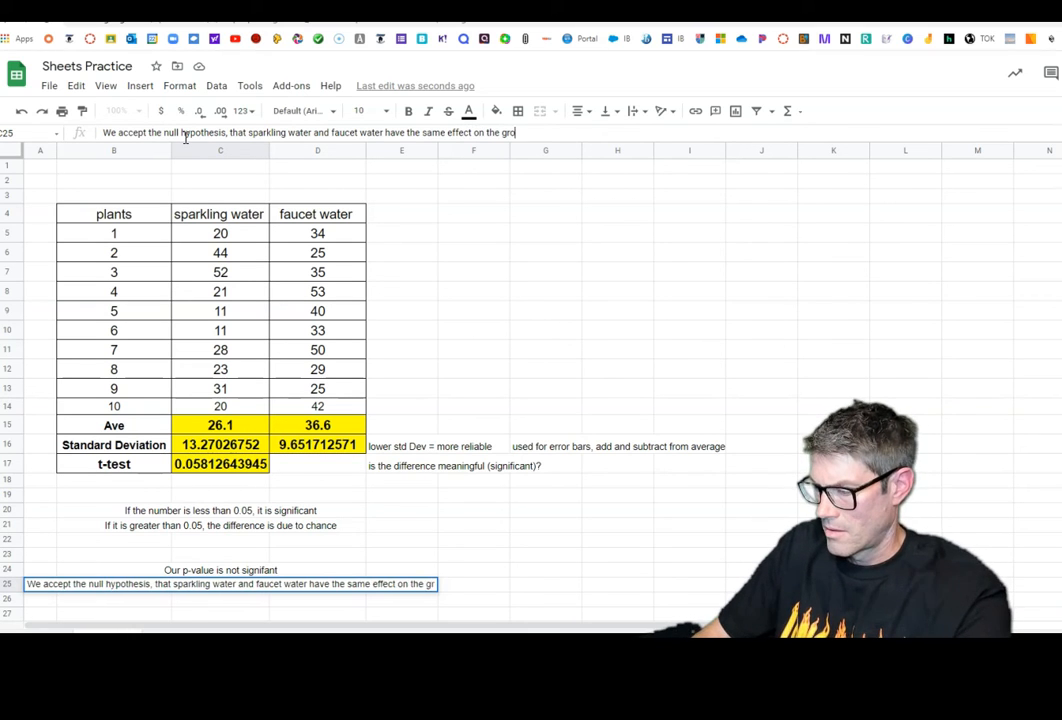
{"action": "type", "text": "wth of pl"}
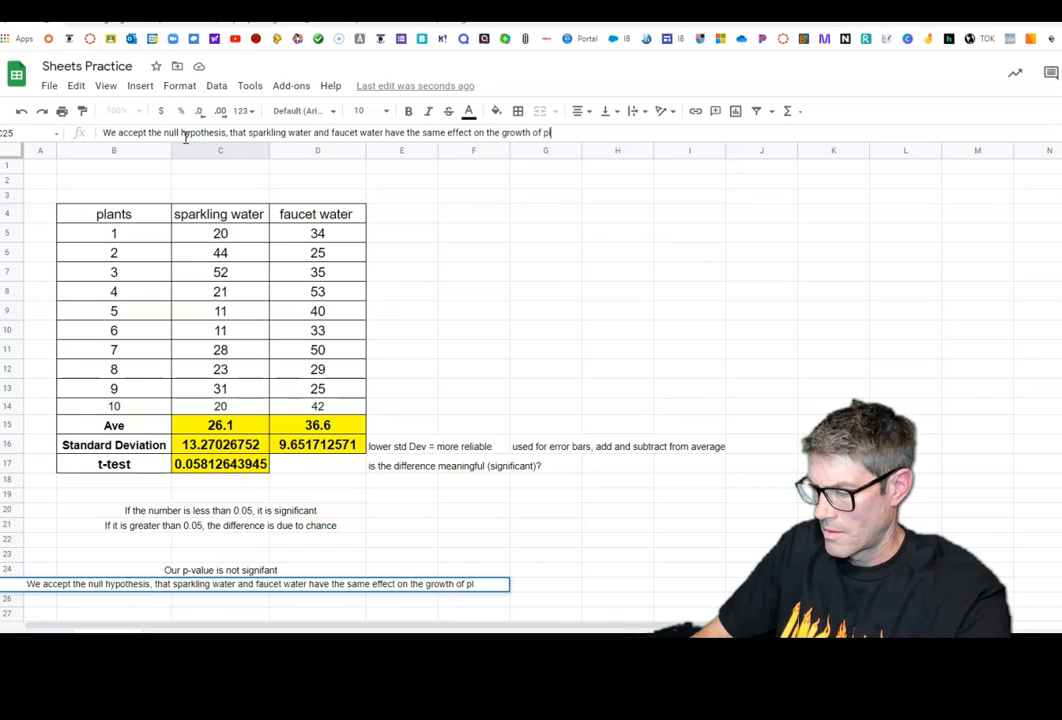
{"action": "type", "text": "ants"}
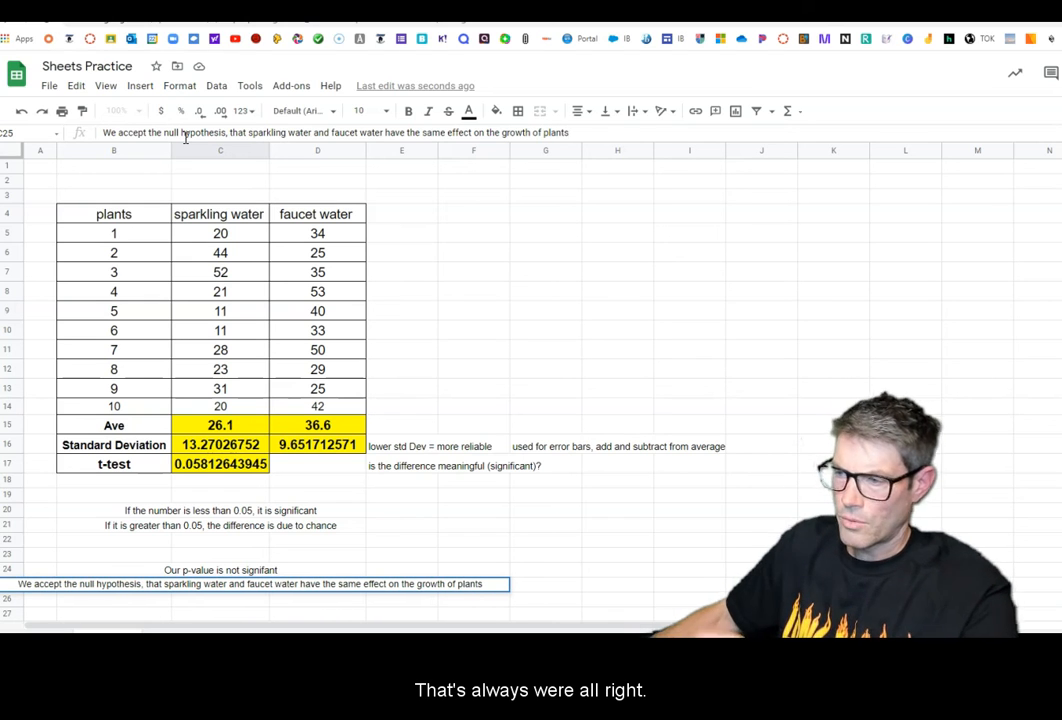
{"action": "left_click", "coordinate": [688, 588]}
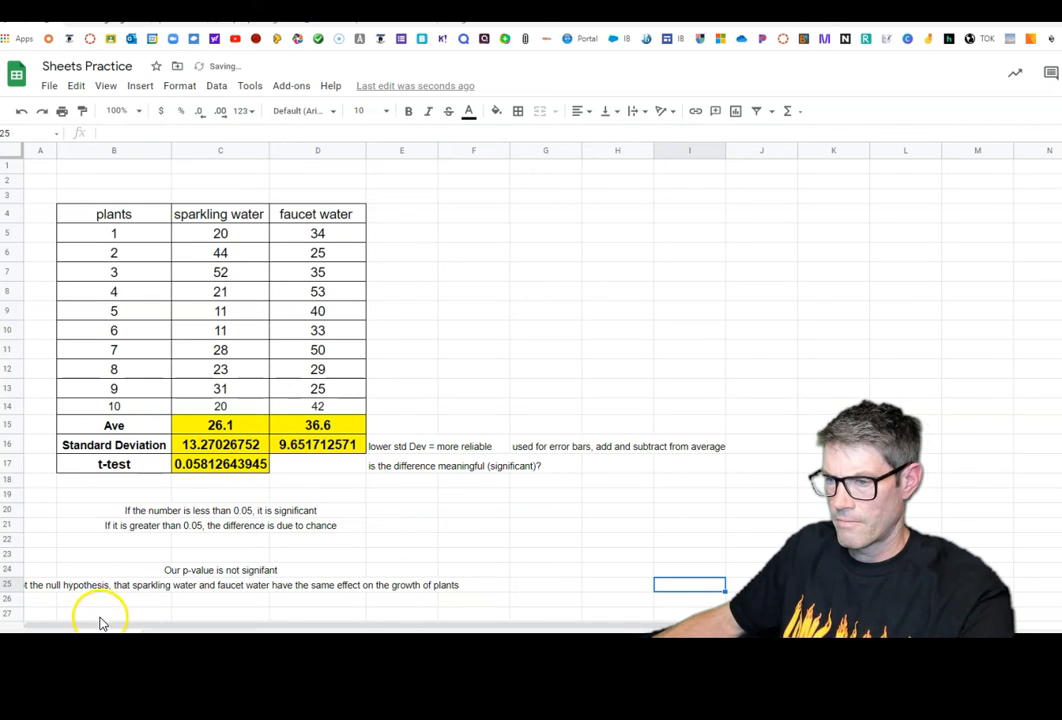
Widen column A enough to show the start of the long note in C25
{"action": "left_click", "coordinate": [222, 590]}
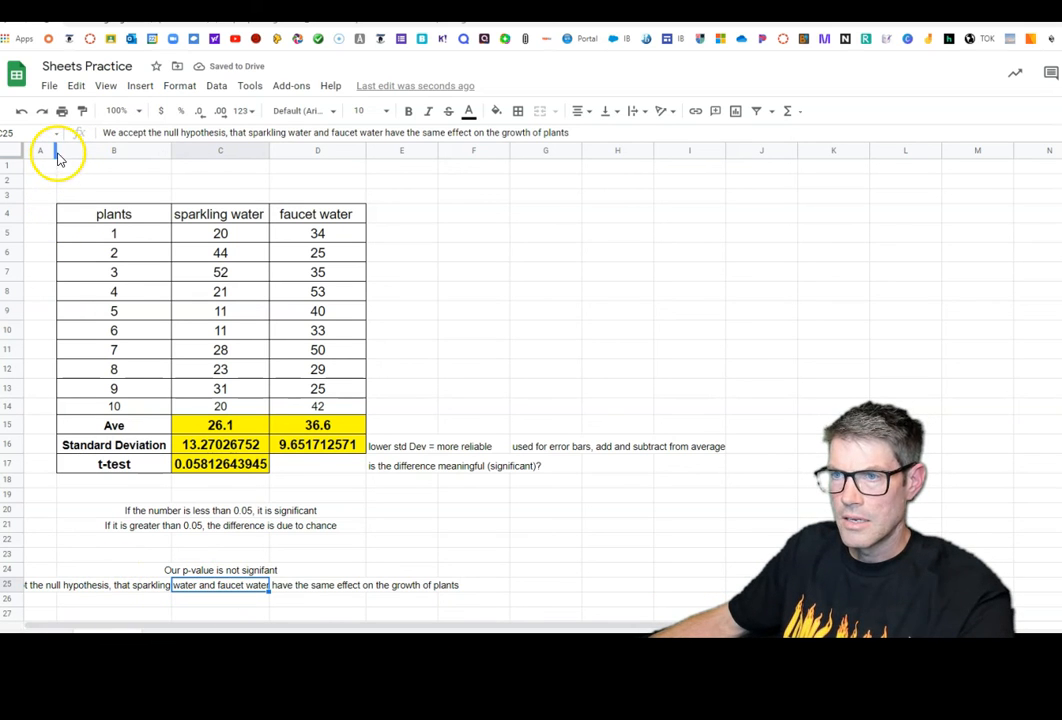
{"action": "left_click_drag", "start_coordinate": [62, 150], "coordinate": [116, 152]}
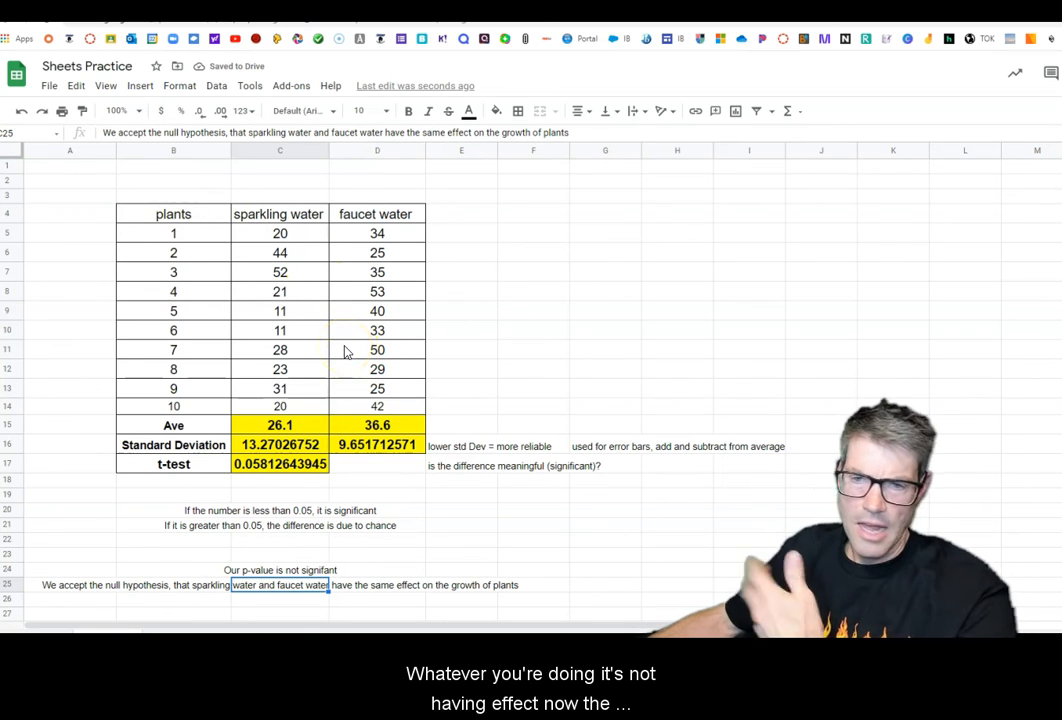
Start a note in C27, below the null hypothesis note, with "Alternative hypothesis"
{"action": "scroll", "coordinate": [290, 470], "scroll_direction": "down", "scroll_amount": 2}
{"action": "left_click", "coordinate": [263, 535]}
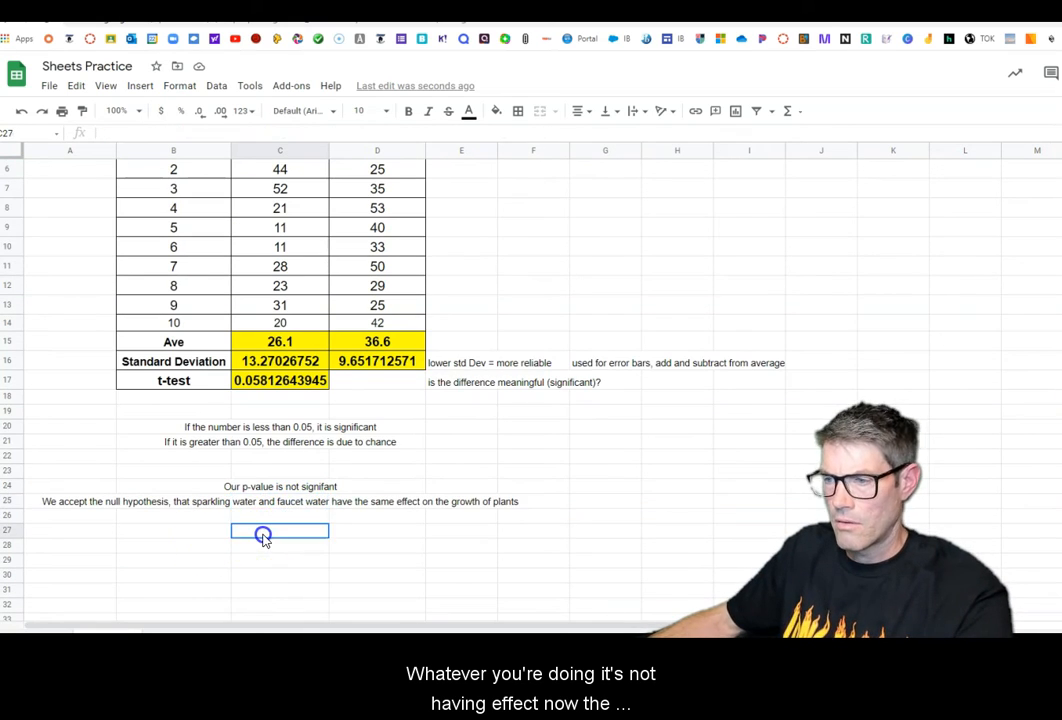
{"action": "type", "text": "Alterna"}
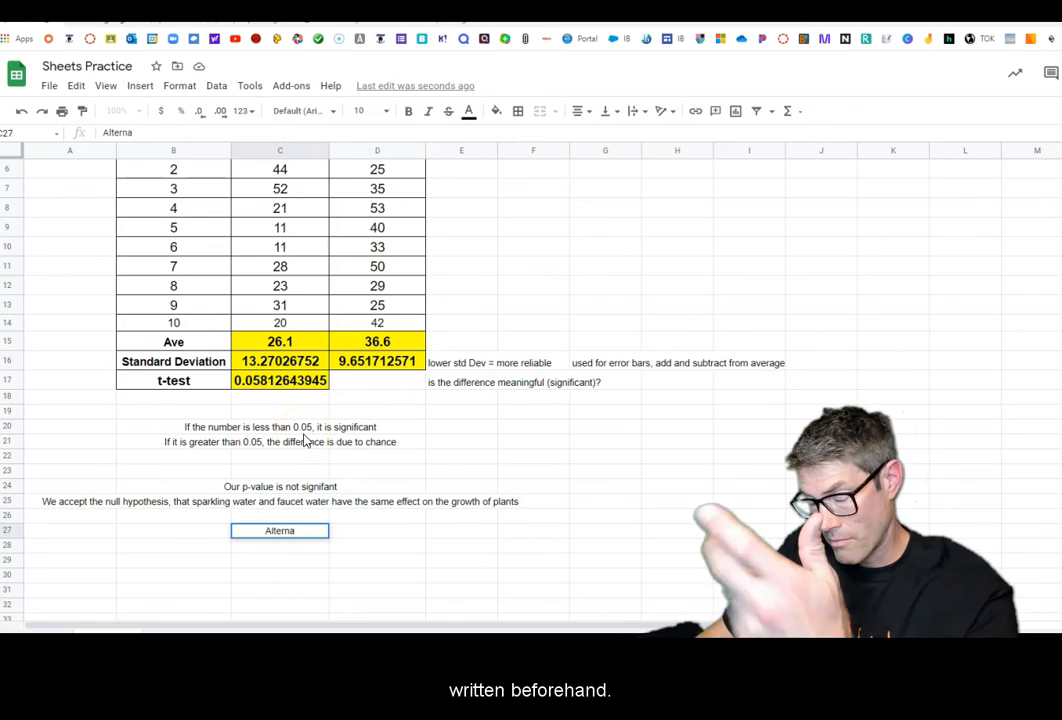
{"action": "type", "text": "tive hypothesis"}
{"action": "key", "text": "BackSpace"}
{"action": "key", "text": "BackSpace"}
{"action": "type", "text": "sis"}
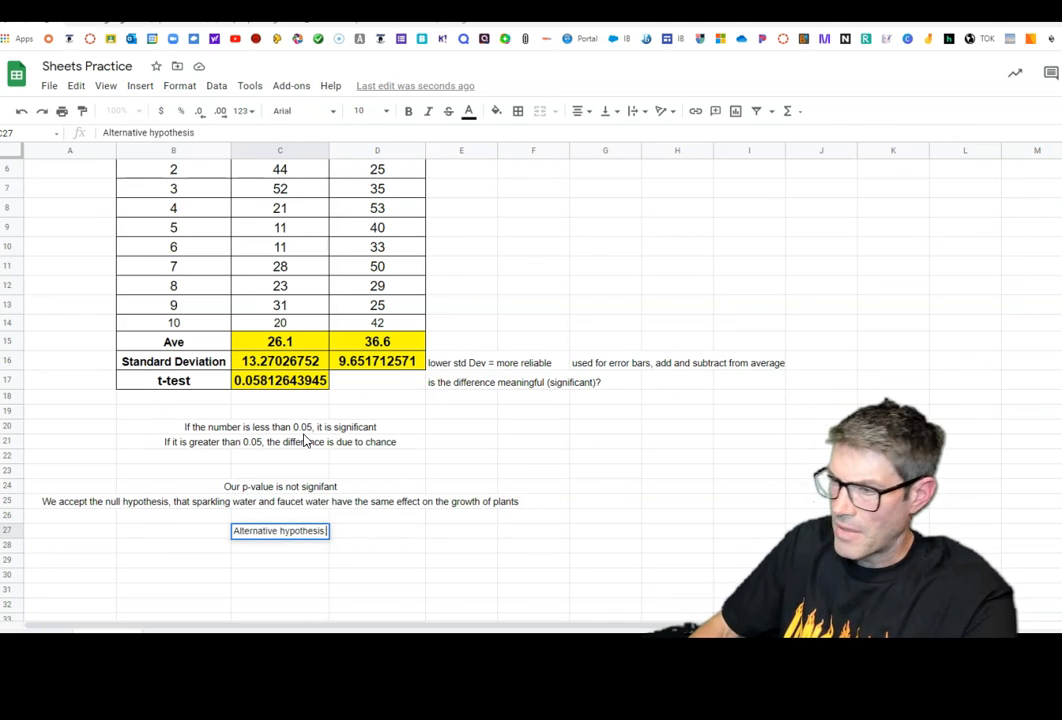
Continue the C27 note after "Alternative hypothesis" with ": Plants growth"
{"action": "type", "text": ": P;la"}
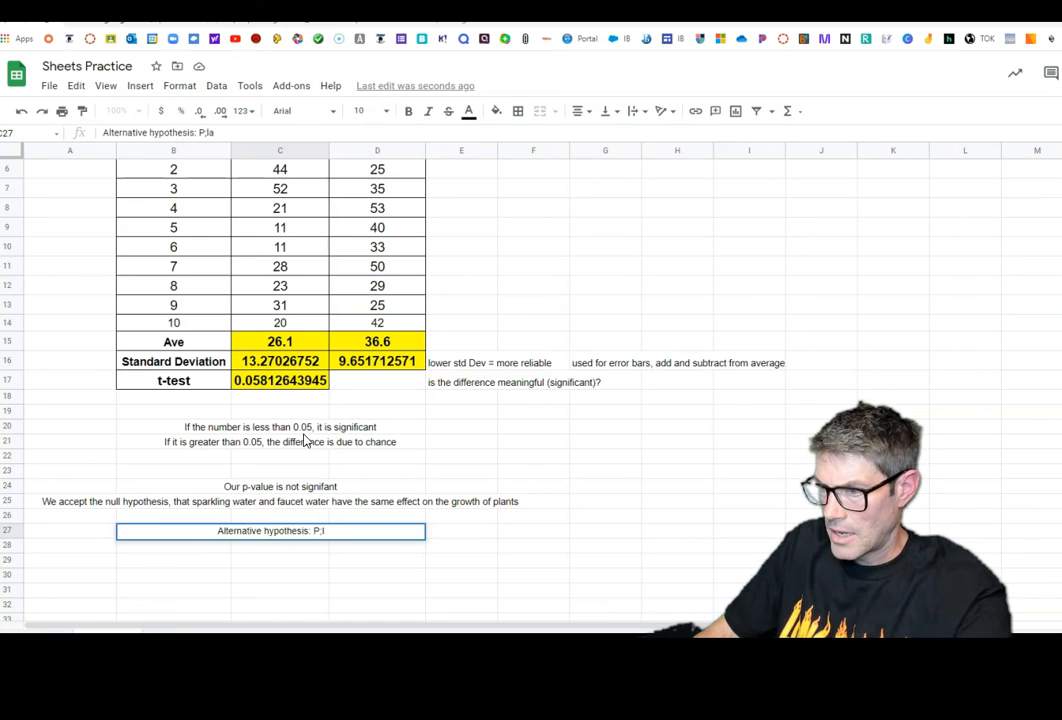
{"action": "key", "text": "BackSpace"}
{"action": "key", "text": "BackSpace"}
{"action": "key", "text": "BackSpace"}
{"action": "type", "text": "lants "}
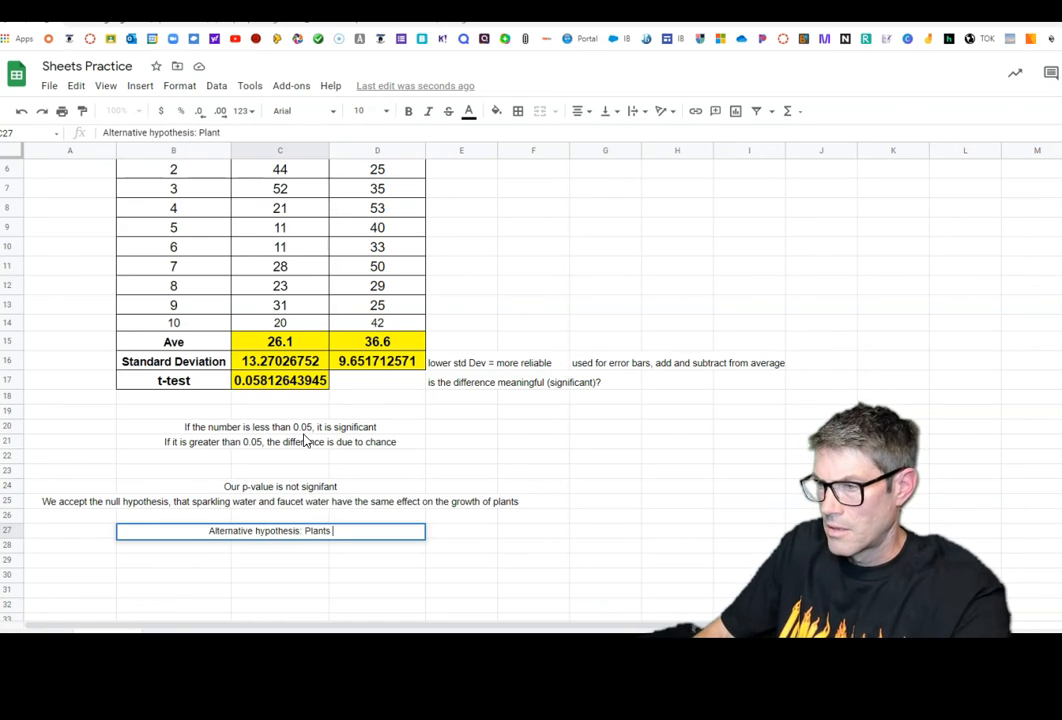
{"action": "type", "text": "growth gb"}
{"action": "key", "text": "BackSpace"}
{"action": "key", "text": "BackSpace"}
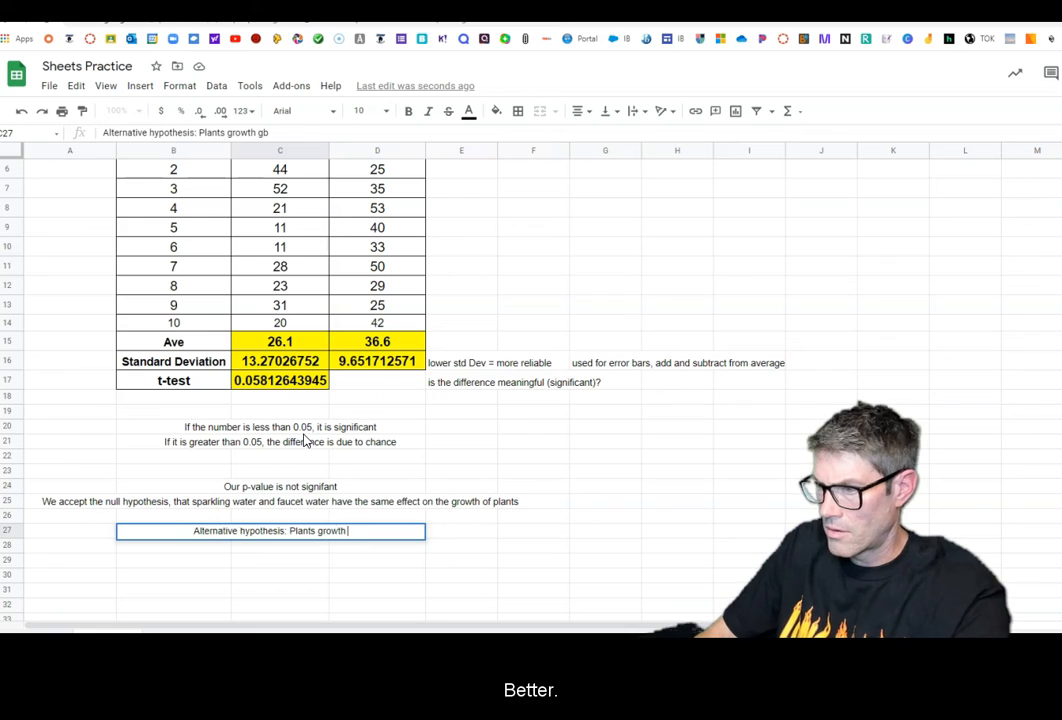
Continue the C27 alternative hypothesis note after "Plants growth" with "better (or worse"
{"action": "type", "text": "bert"}
{"action": "key", "text": "BackSpace"}
{"action": "key", "text": "BackSpace"}
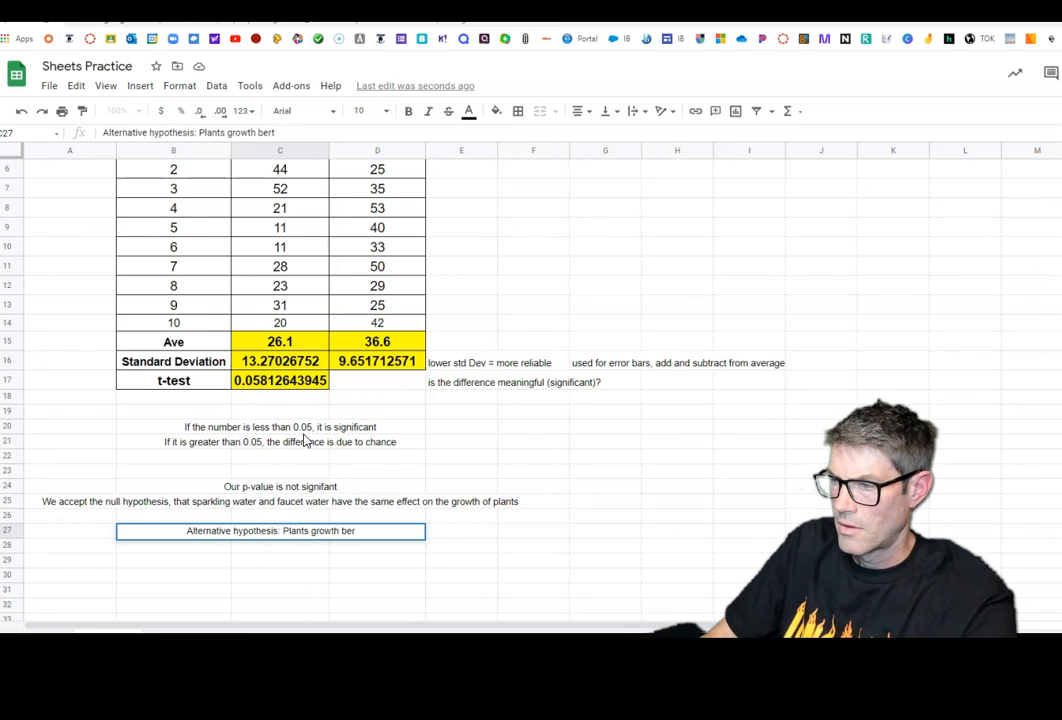
{"action": "type", "text": "tter with"}
{"action": "key", "text": "BackSpace"}
{"action": "key", "text": "BackSpace"}
{"action": "key", "text": "BackSpace"}
{"action": "key", "text": "BackSpace"}
{"action": "key", "text": "BackSpace"}
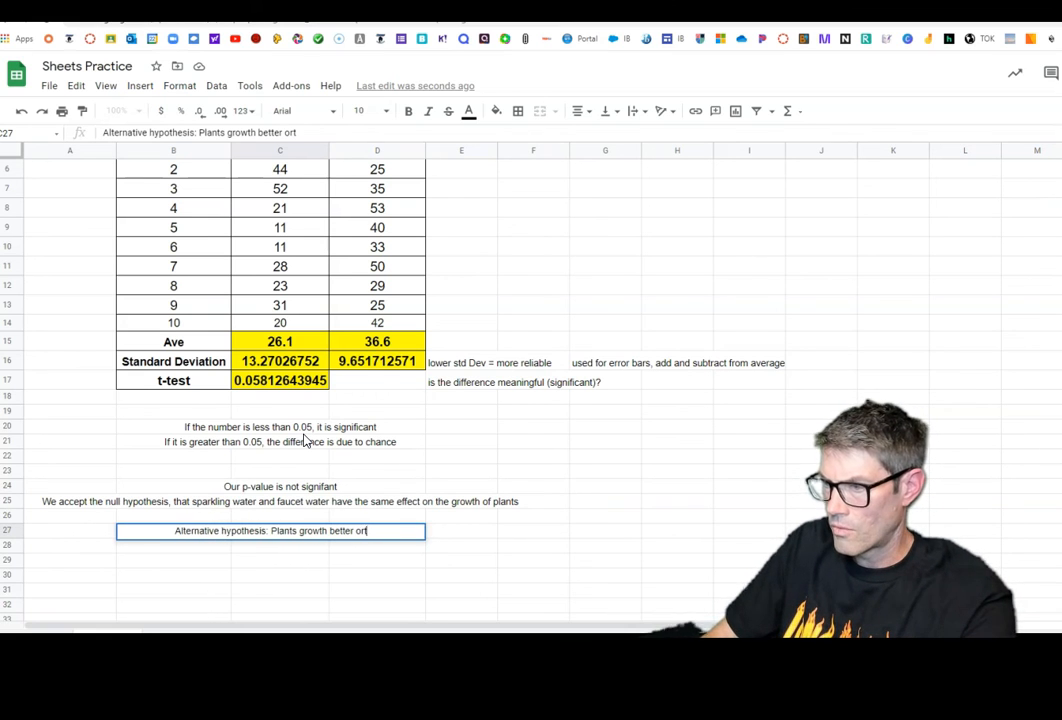
{"action": "type", "text": "("}
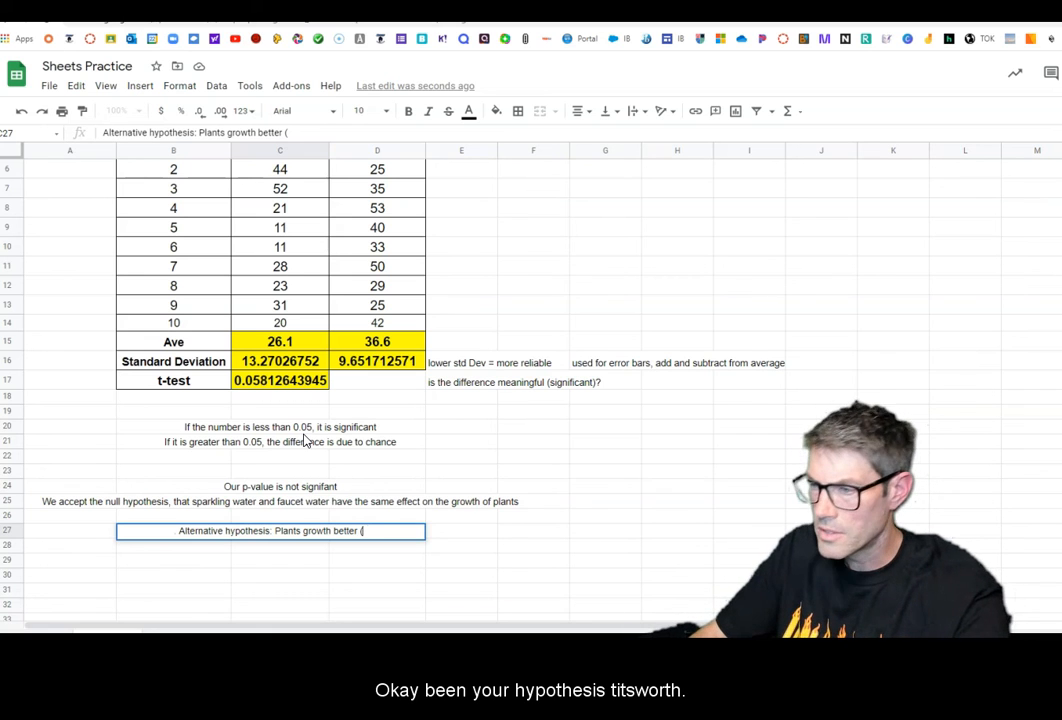
{"action": "type", "text": "or worse"}
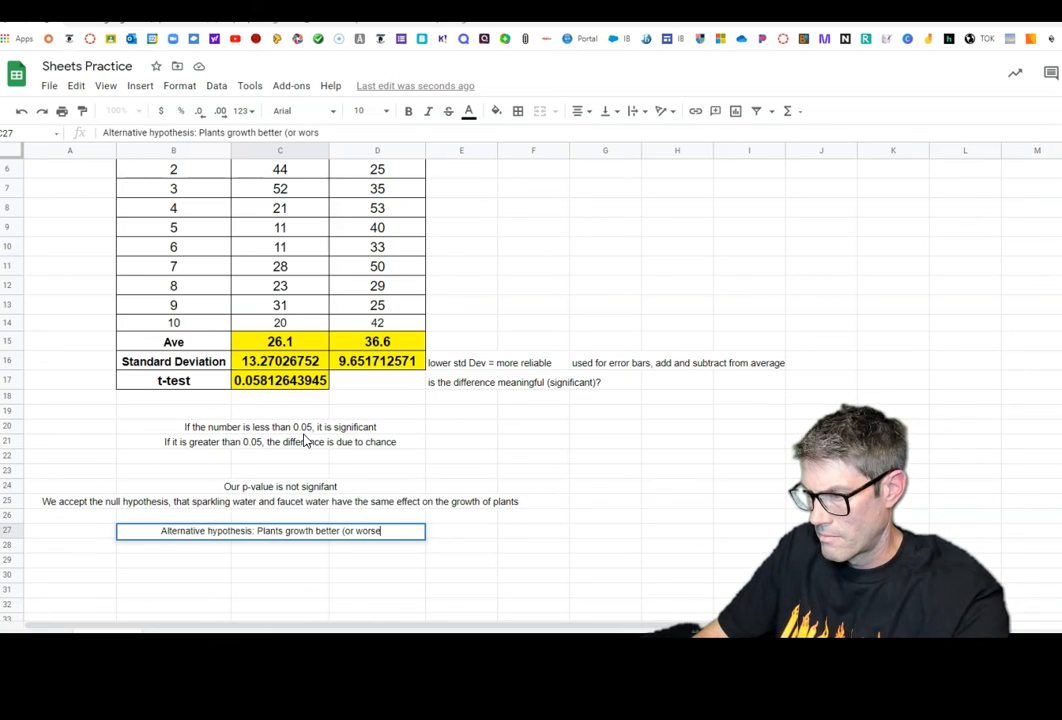
Complete the C27 note with ") with sparkling water than with tap water." and commit the entry
{"action": "type", "text": ") qwith spar"}
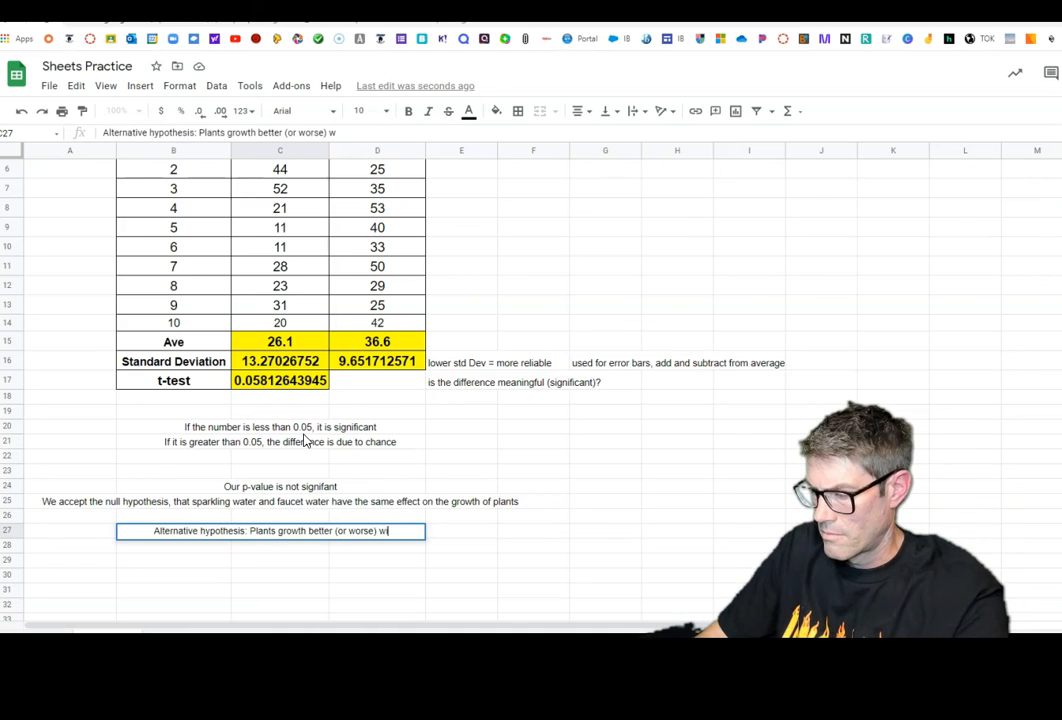
{"action": "key", "text": "BackSpace"}
{"action": "type", "text": "ark"}
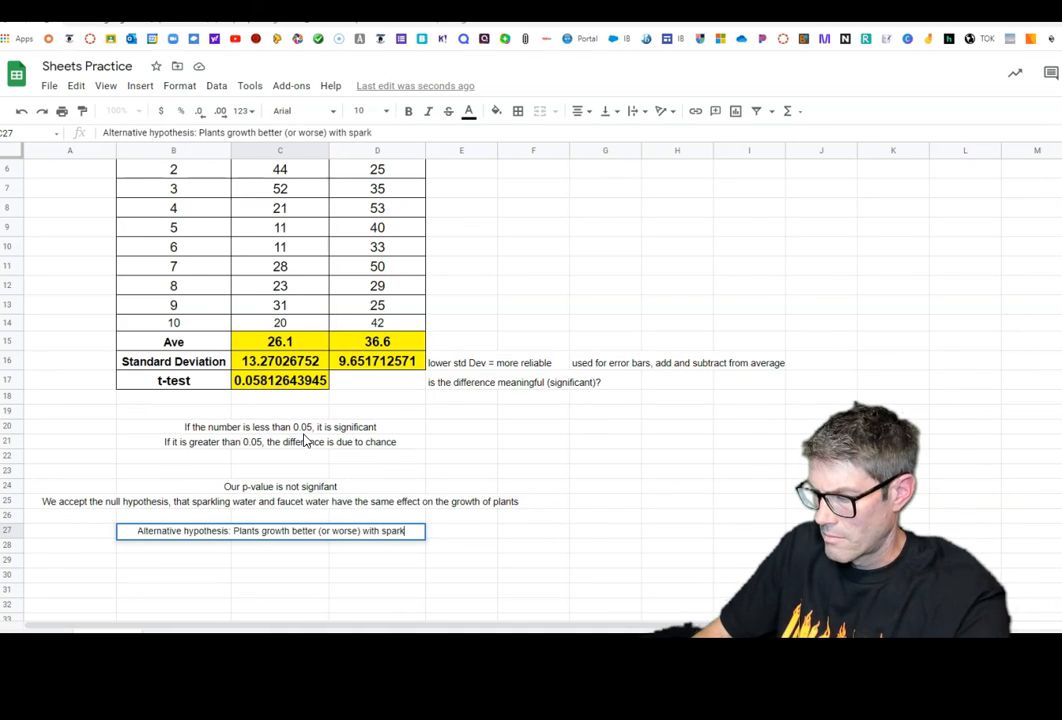
{"action": "type", "text": "ling water"}
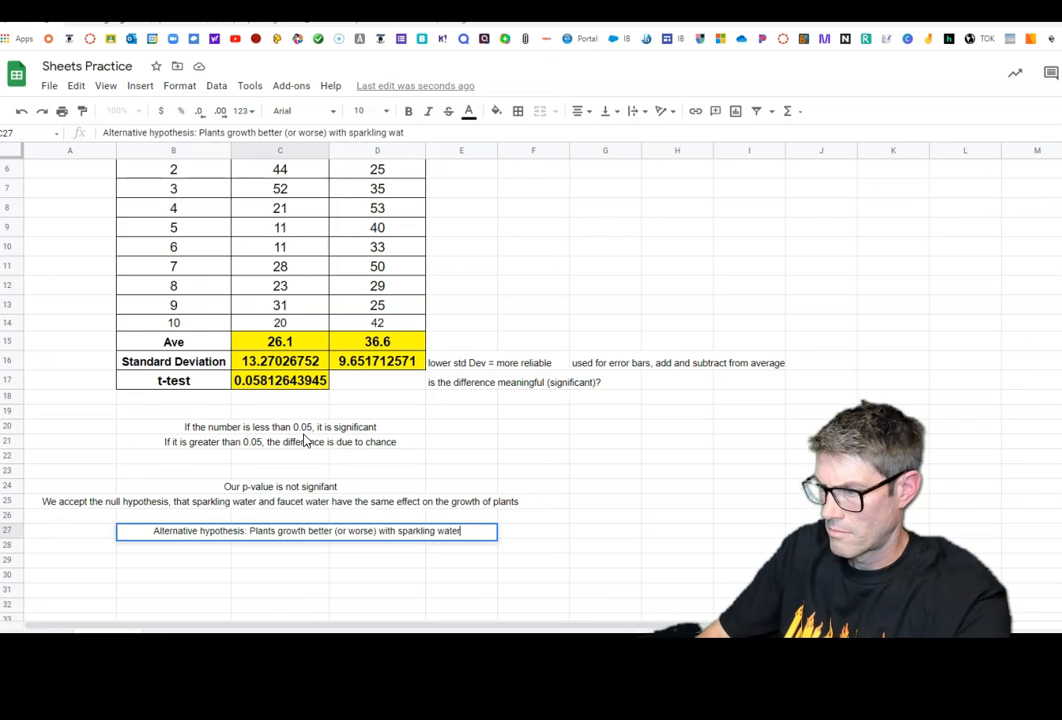
{"action": "type", "text": " tthan with "}
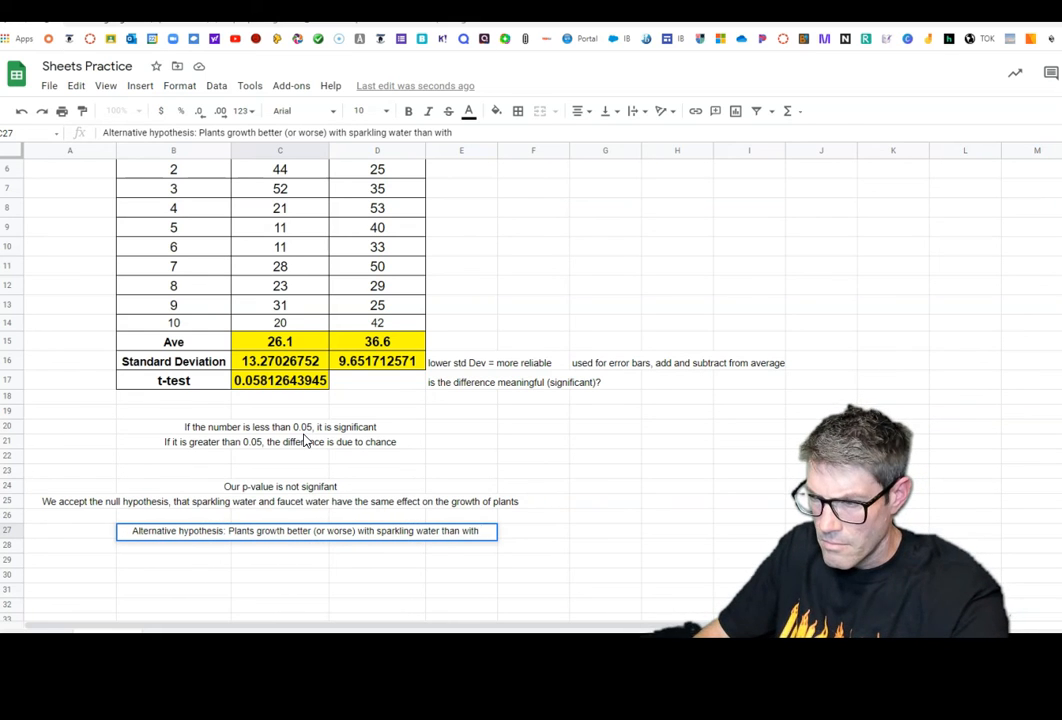
{"action": "type", "text": "tap"}
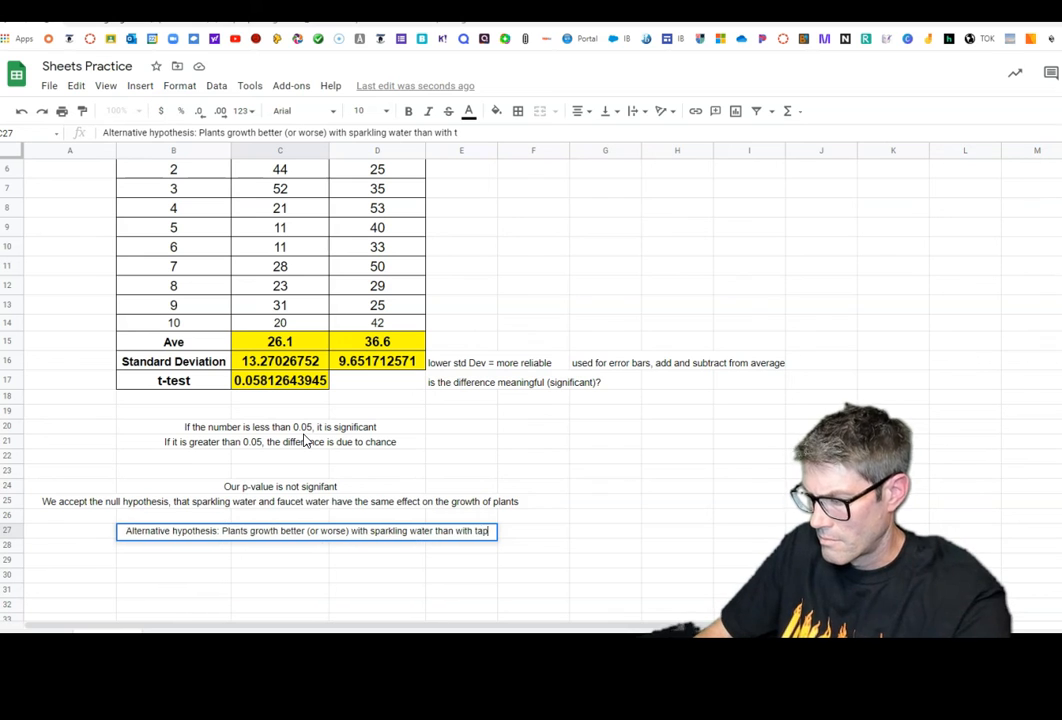
{"action": "type", "text": " water."}
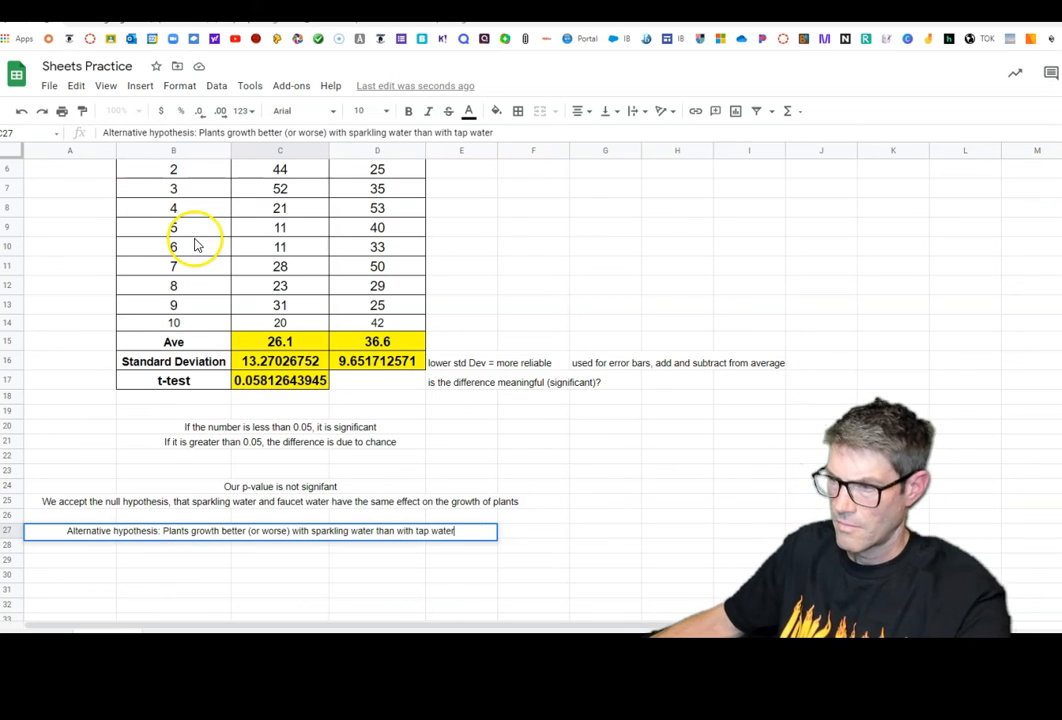
{"action": "left_click", "coordinate": [688, 557]}
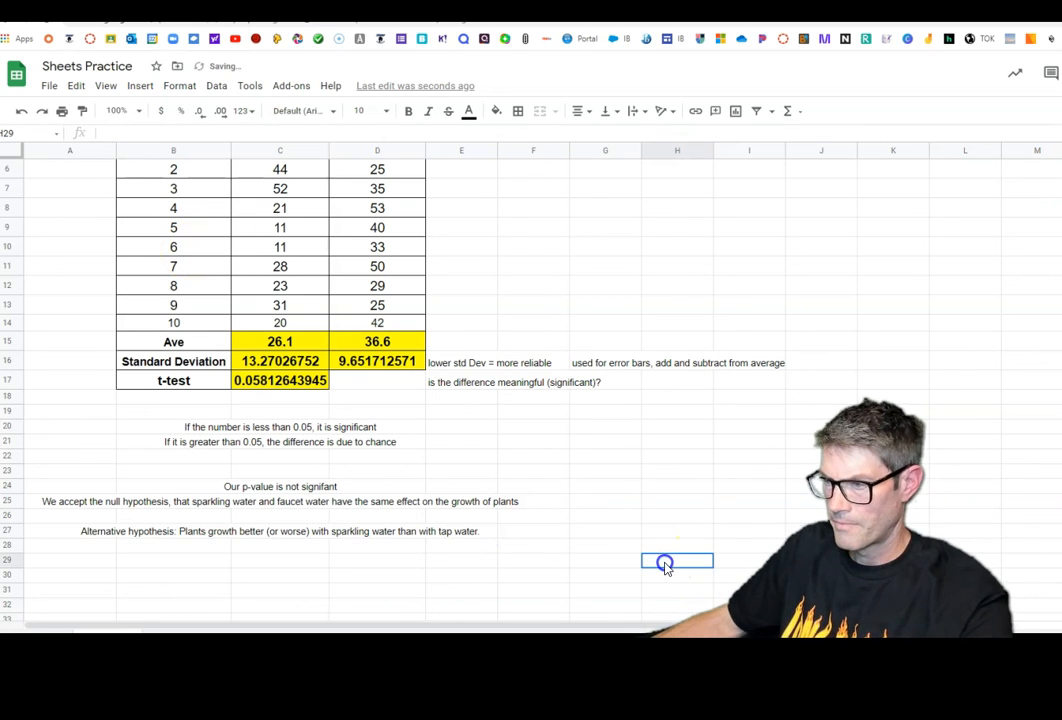